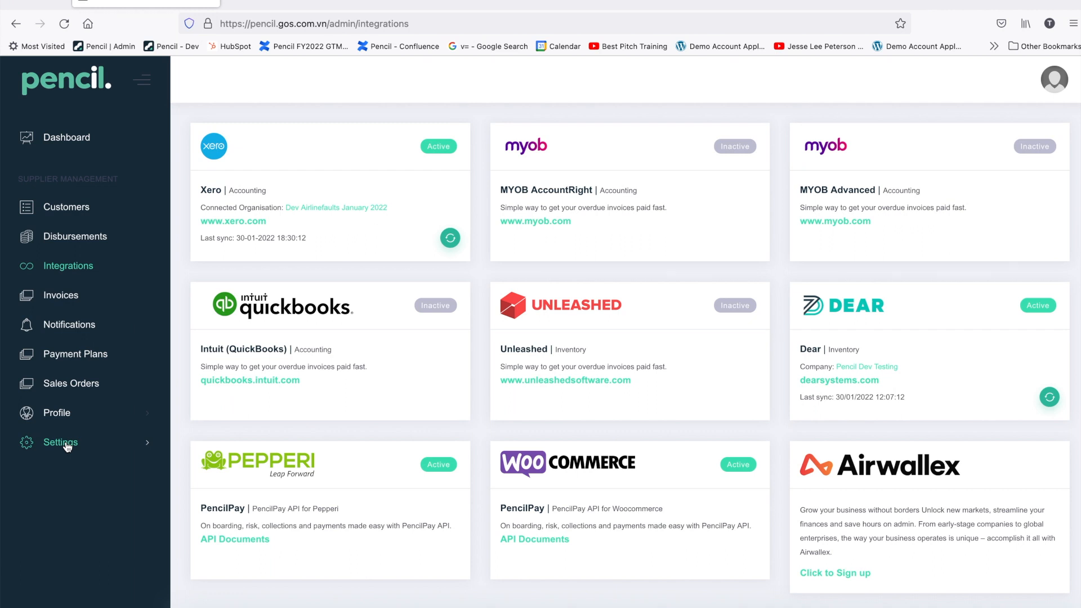
# Step: Go to Settings > Credit Forms > Trading Terms Settings to see the 30 days and Pre-paid terms
pyautogui.click(60, 443)
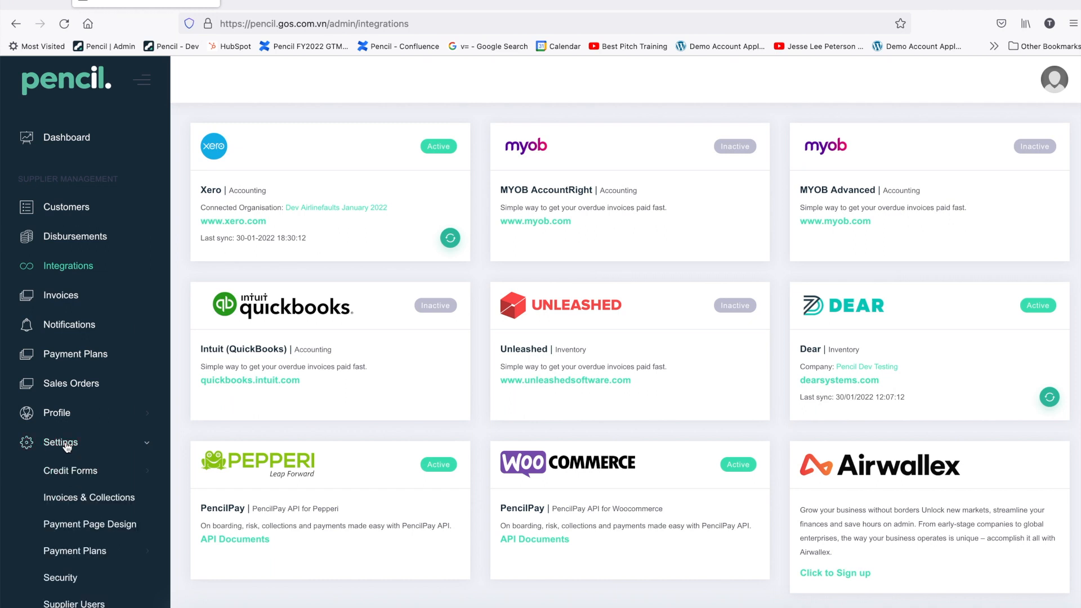
pyautogui.click(70, 471)
pyautogui.click(101, 523)
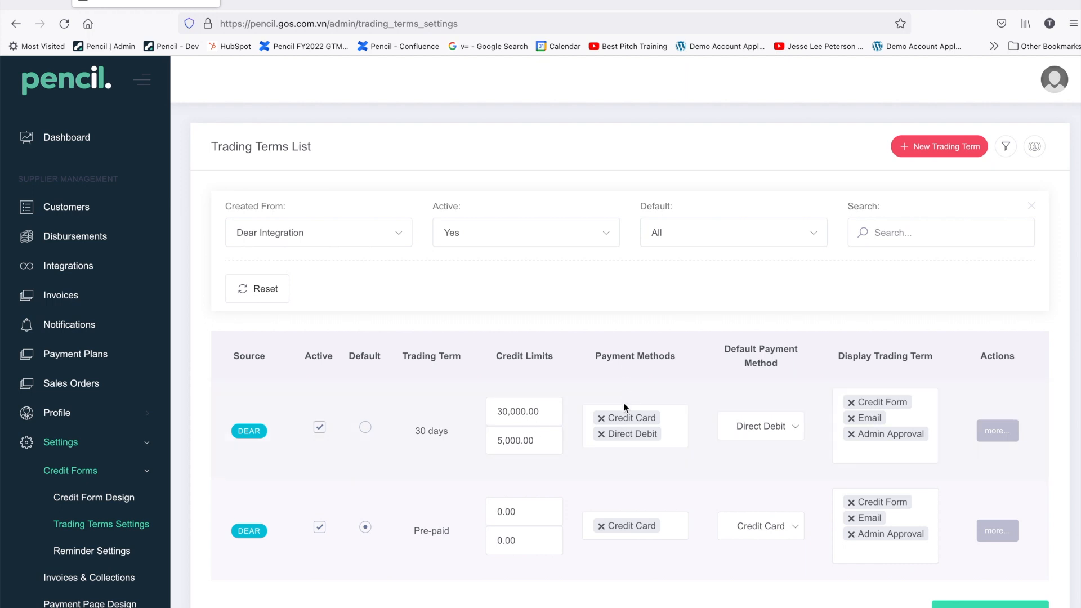
# Step: Add On Account to the 30 days term's payment methods and open its detailed settings
pyautogui.click(665, 434)
pyautogui.click(625, 522)
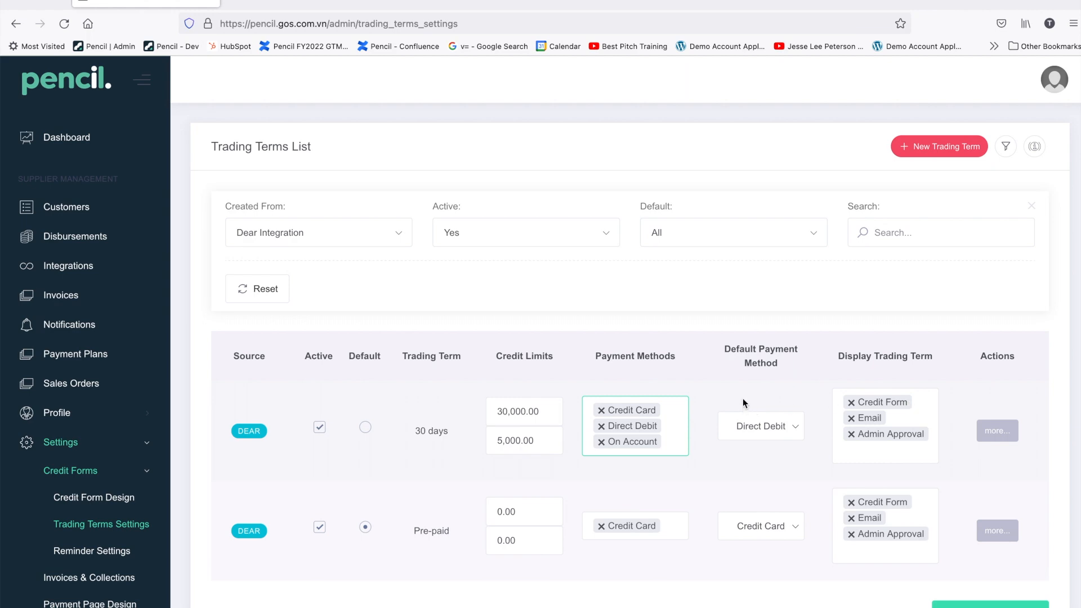
pyautogui.click(996, 432)
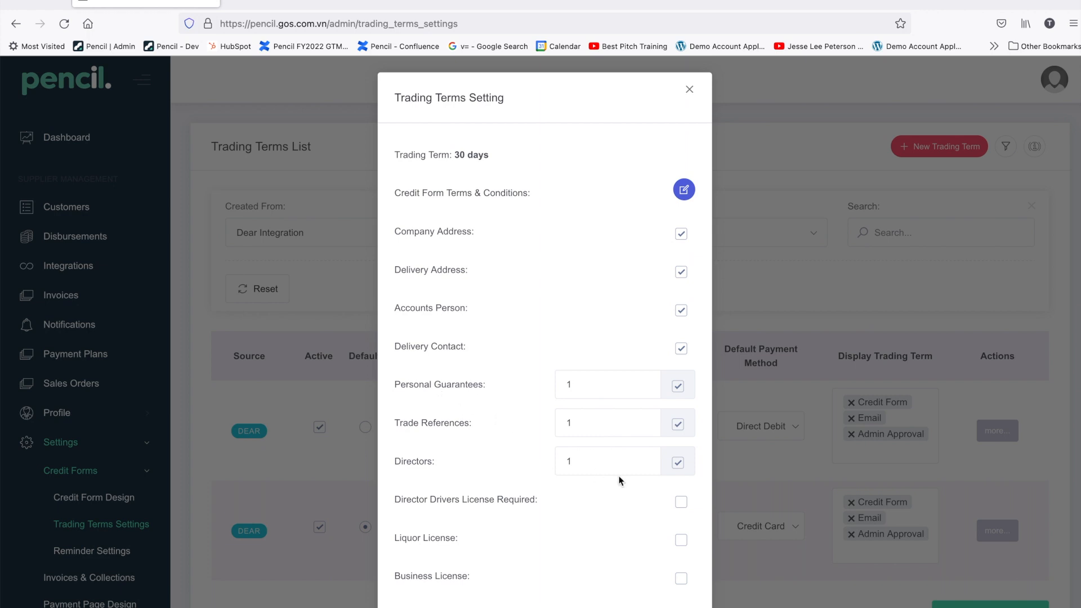
# Step: Save the 30 days term settings, then view the Pre-paid term's settings and close them unchanged
pyautogui.scroll(-2, 669, 478)
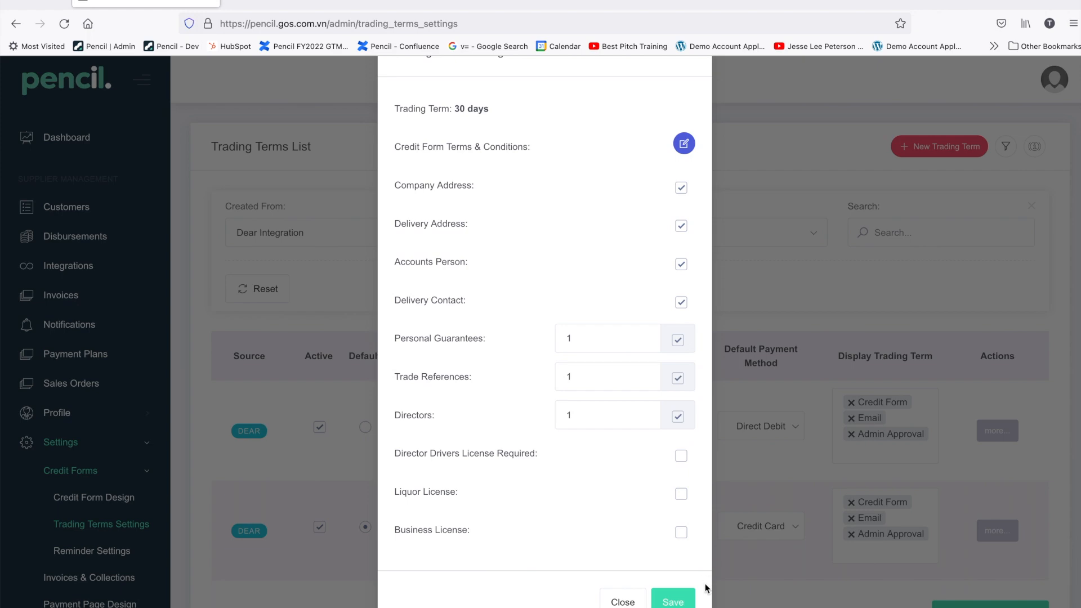
pyautogui.click(679, 600)
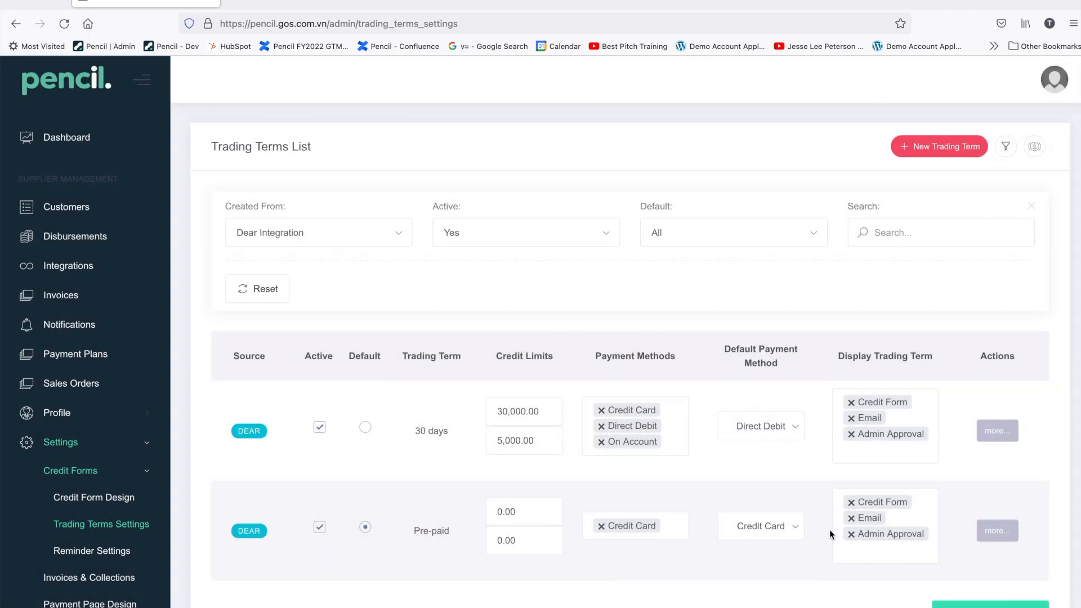
pyautogui.click(986, 530)
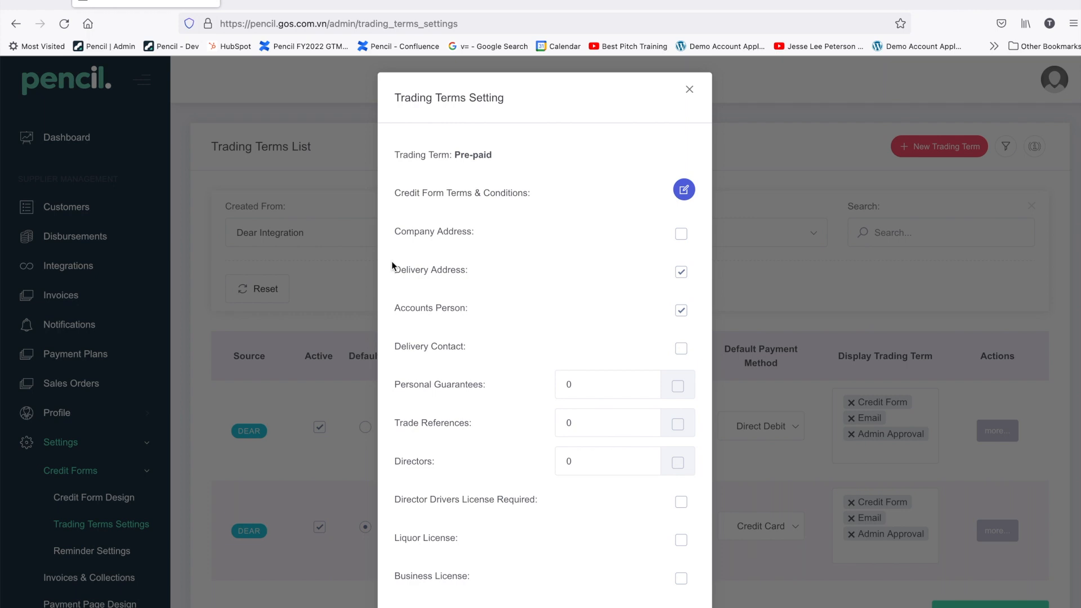
pyautogui.click(690, 89)
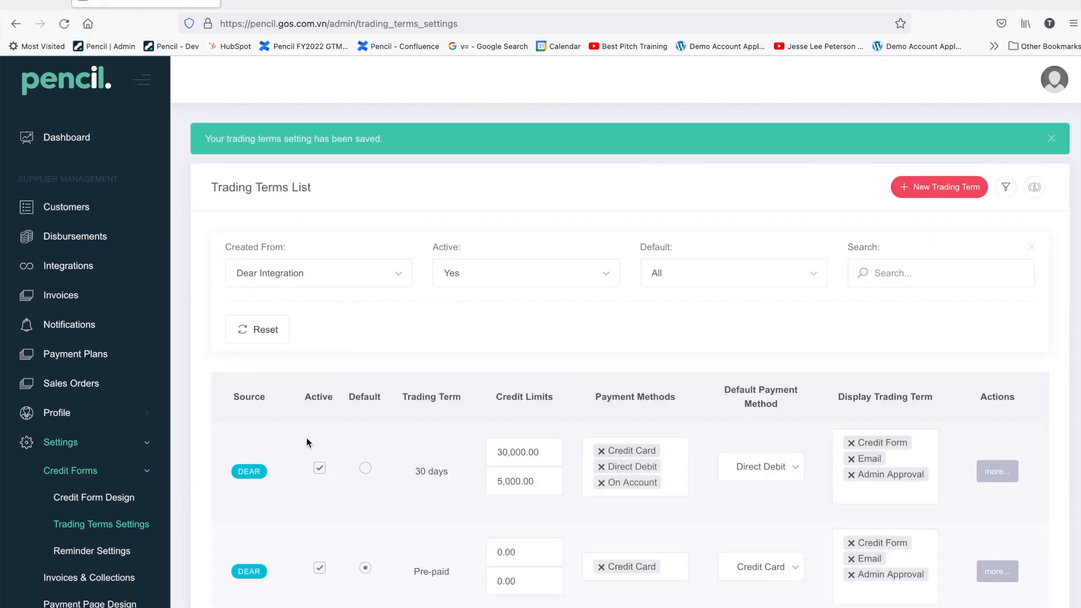
# Step: On the Credit Form Design page, preview the credit application form
pyautogui.click(116, 499)
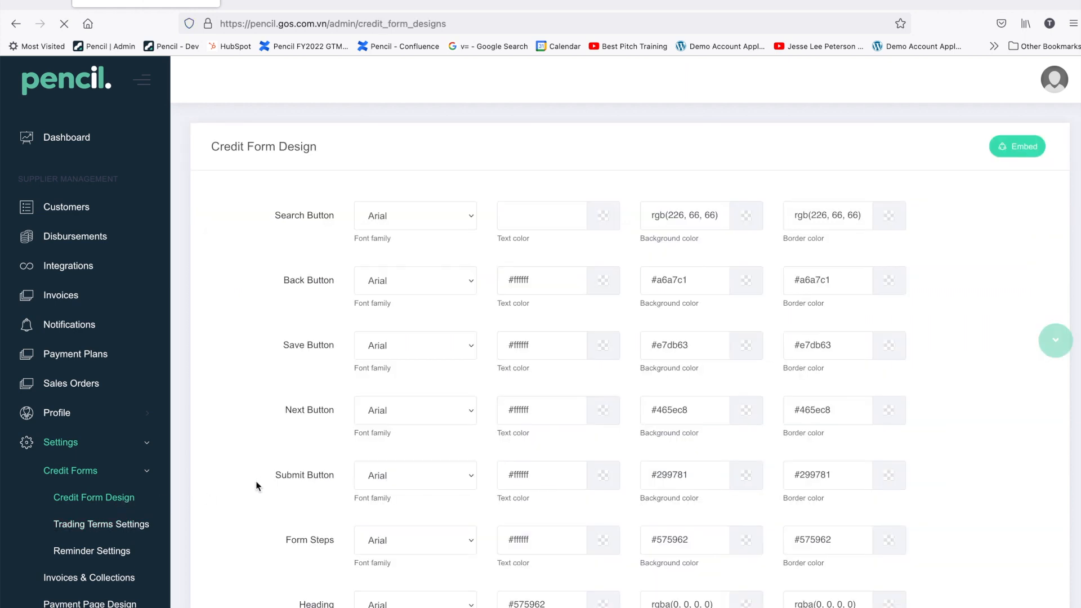
pyautogui.scroll(-1, 523, 421)
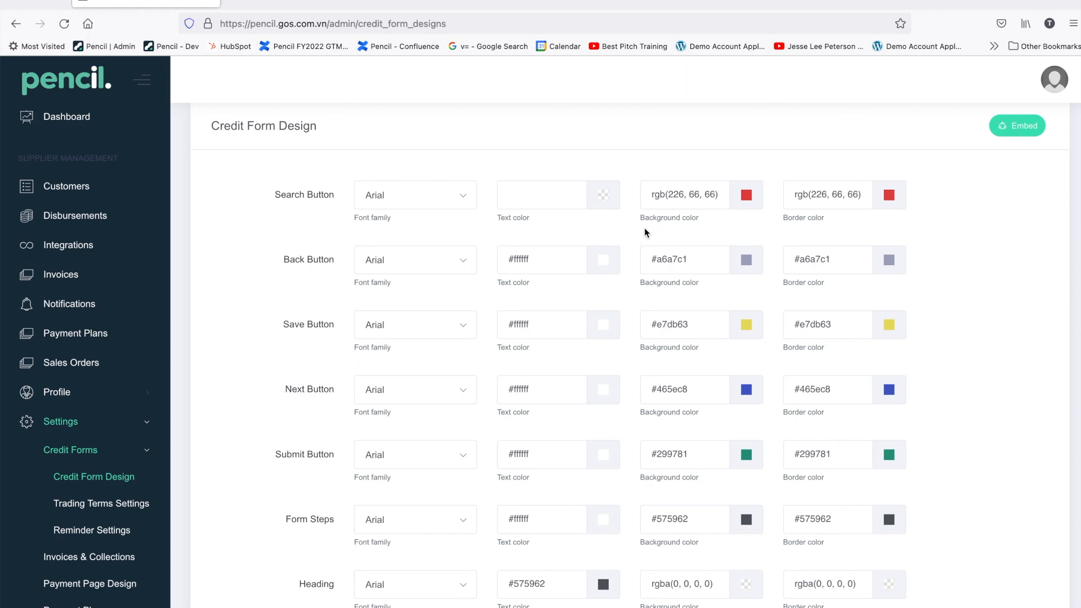
pyautogui.scroll(-1, 642, 228)
pyautogui.scroll(-5, 642, 232)
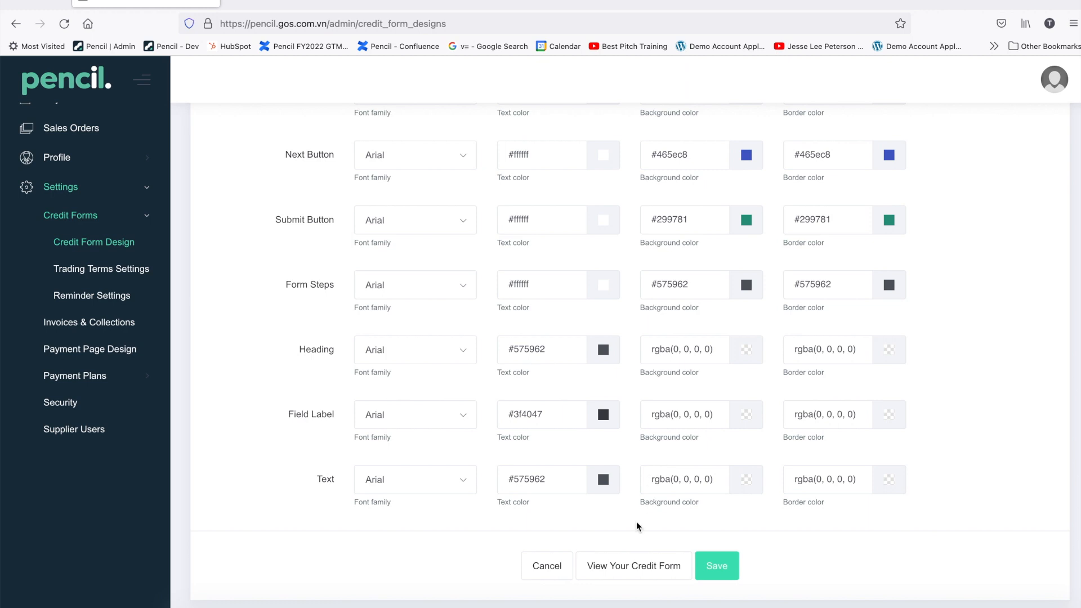
pyautogui.click(631, 565)
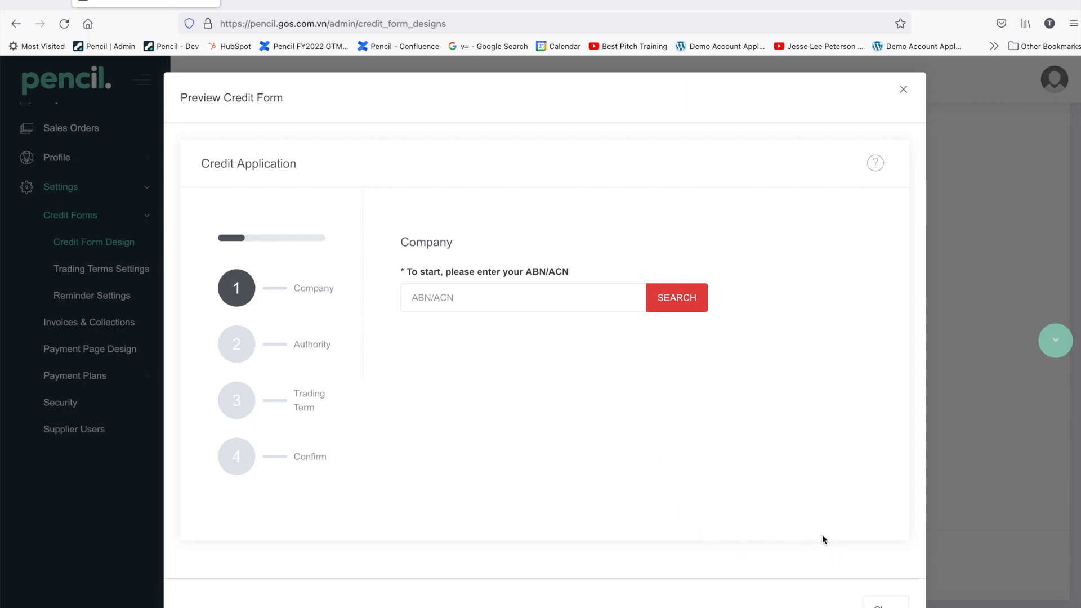
# Step: Run the company search in the preview, advance to the Authority step, and close the preview
pyautogui.click(678, 304)
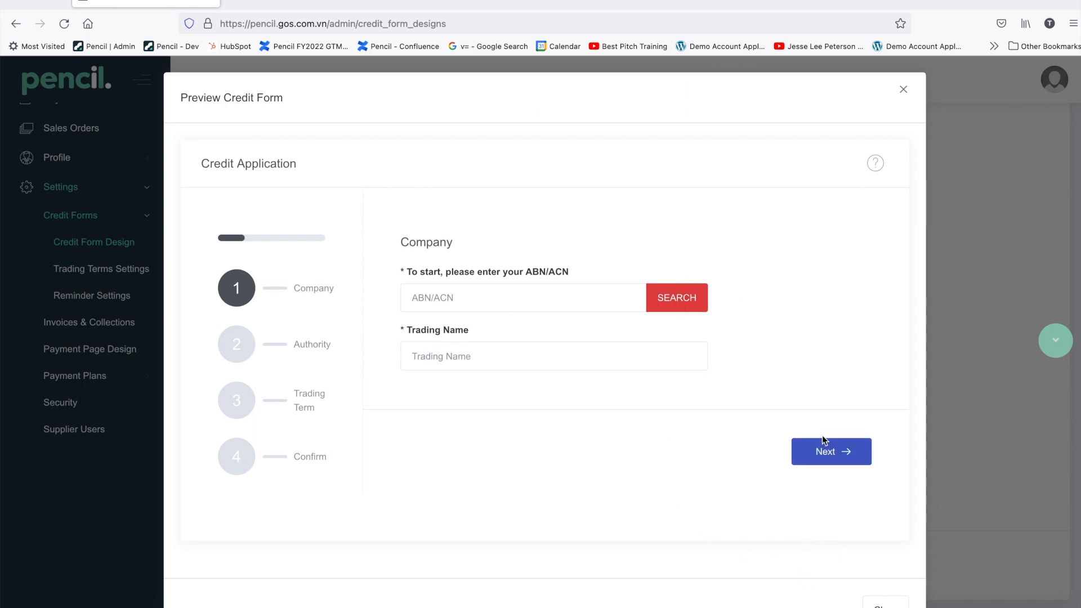
pyautogui.click(826, 453)
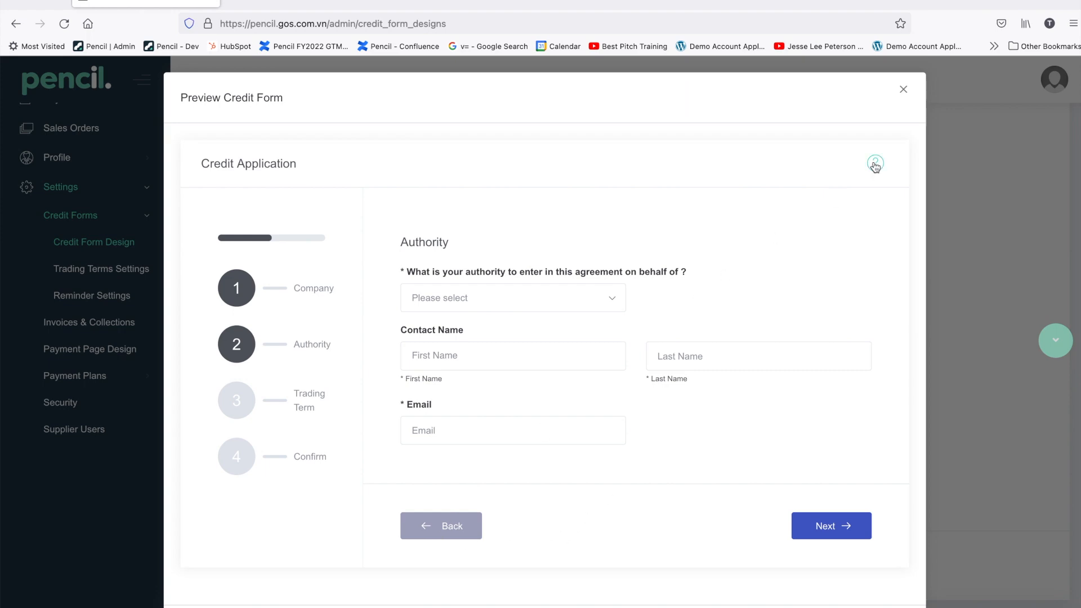
pyautogui.click(904, 90)
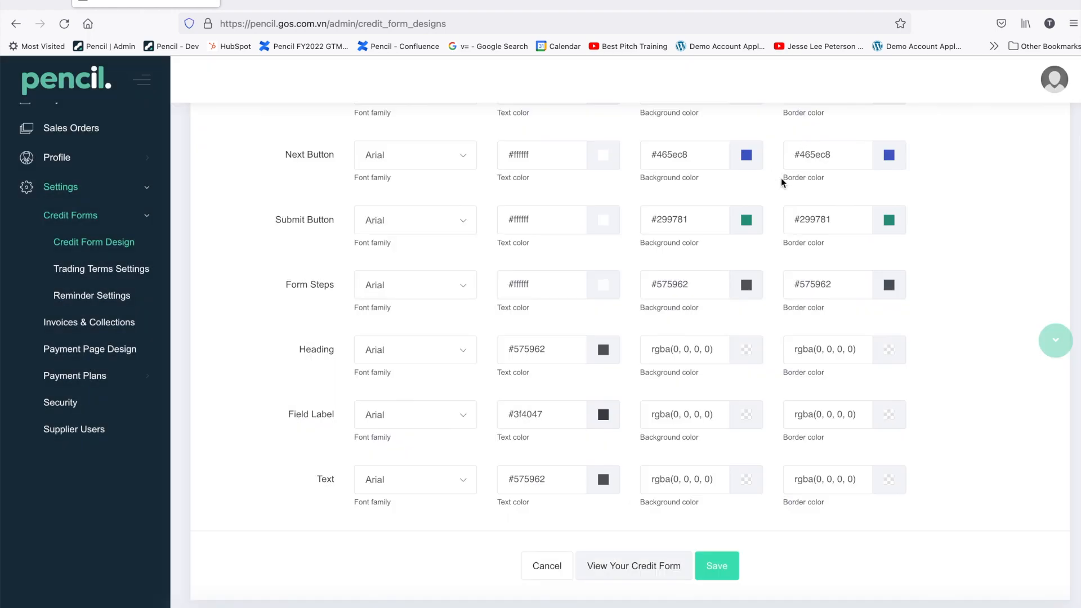
# Step: Copy the customer form's iframe embed code from the Embed dialog
pyautogui.scroll(5, 868, 222)
pyautogui.click(1018, 146)
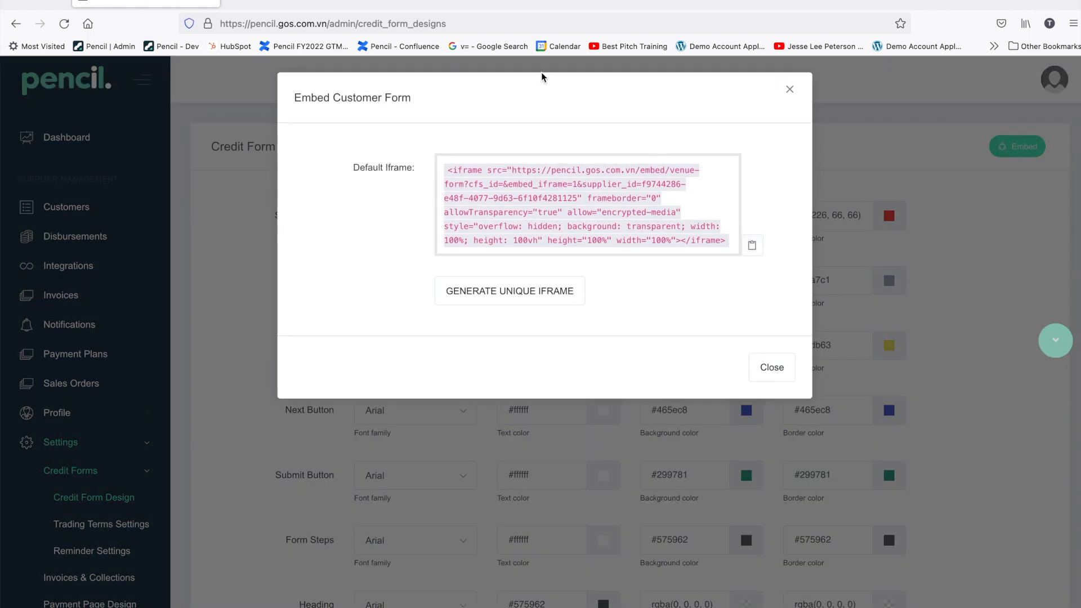
pyautogui.click(753, 246)
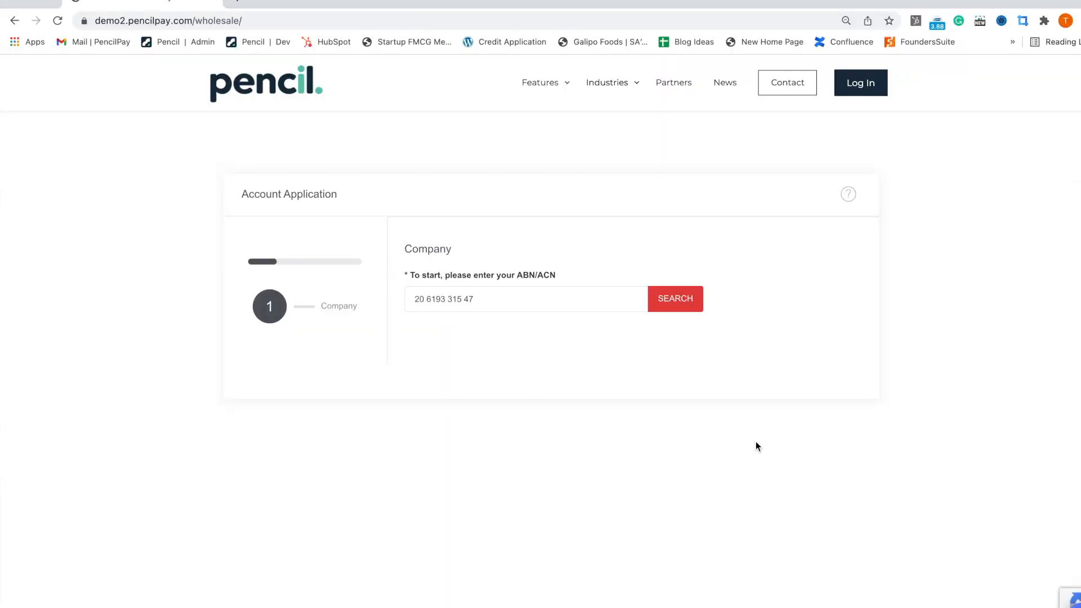
pyautogui.scroll(1, 800, 394)
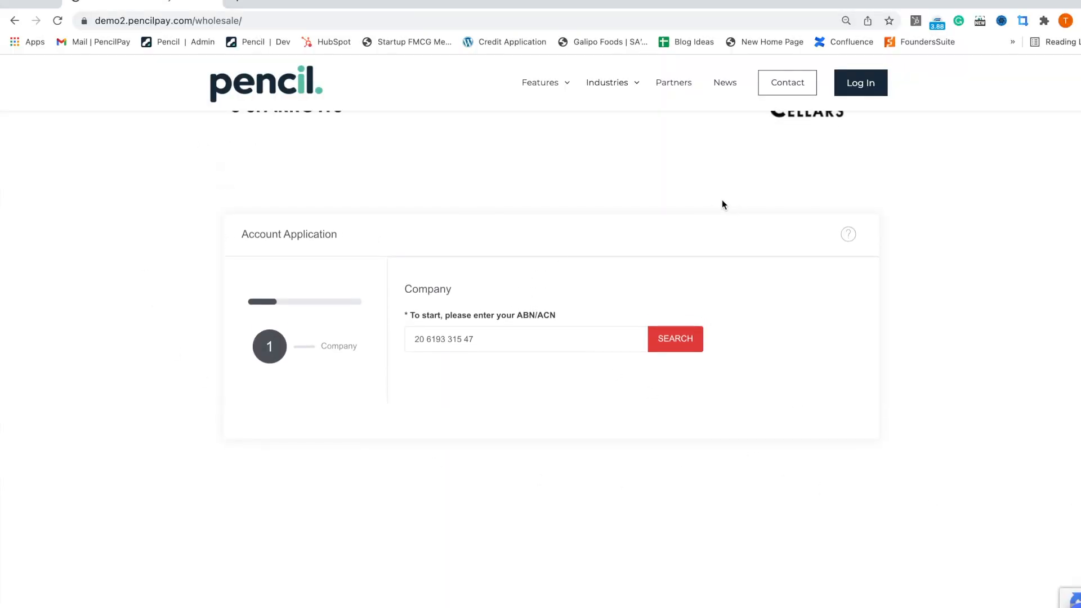
pyautogui.scroll(-1, 707, 204)
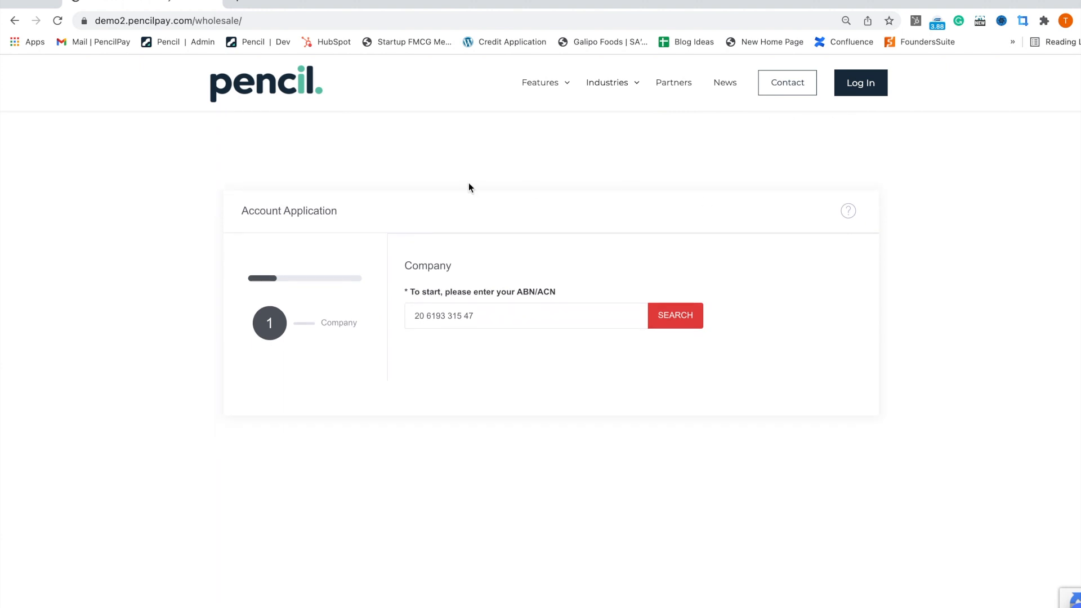
pyautogui.scroll(3, 458, 184)
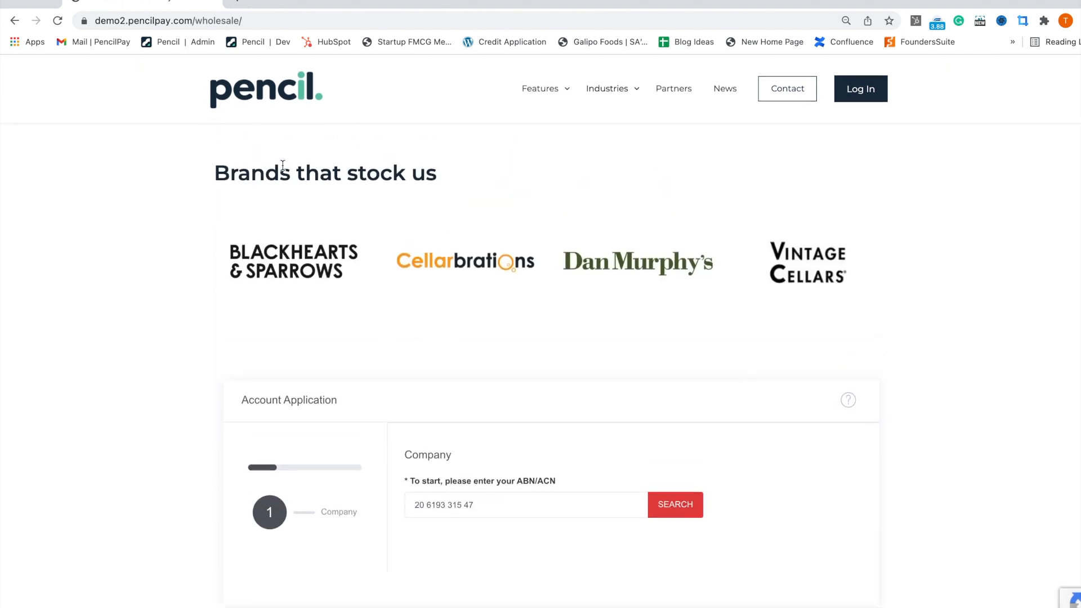
pyautogui.scroll(-8, 532, 260)
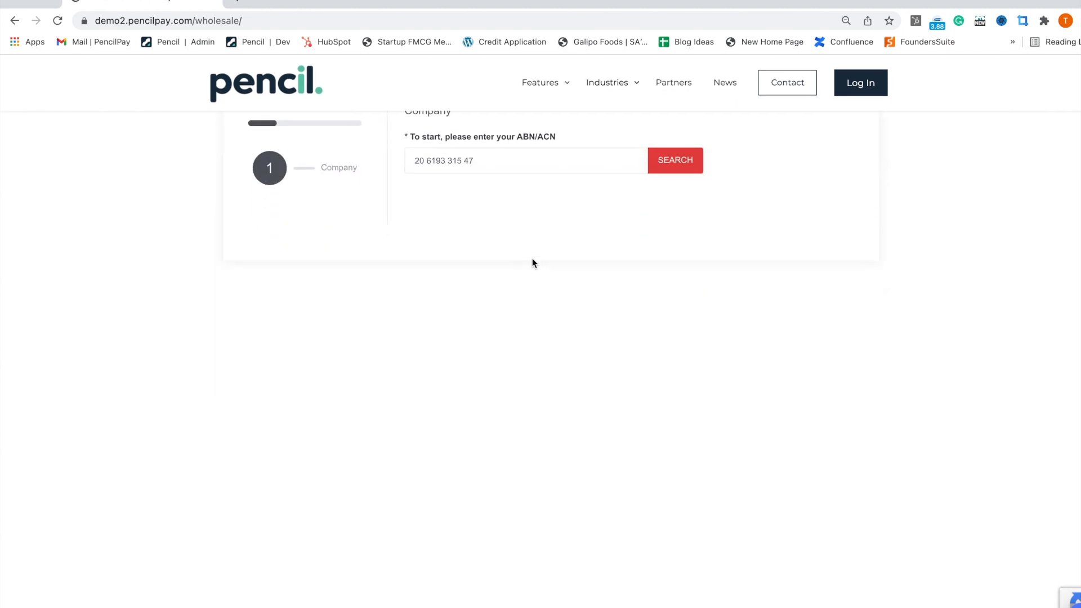
pyautogui.scroll(-6, 532, 262)
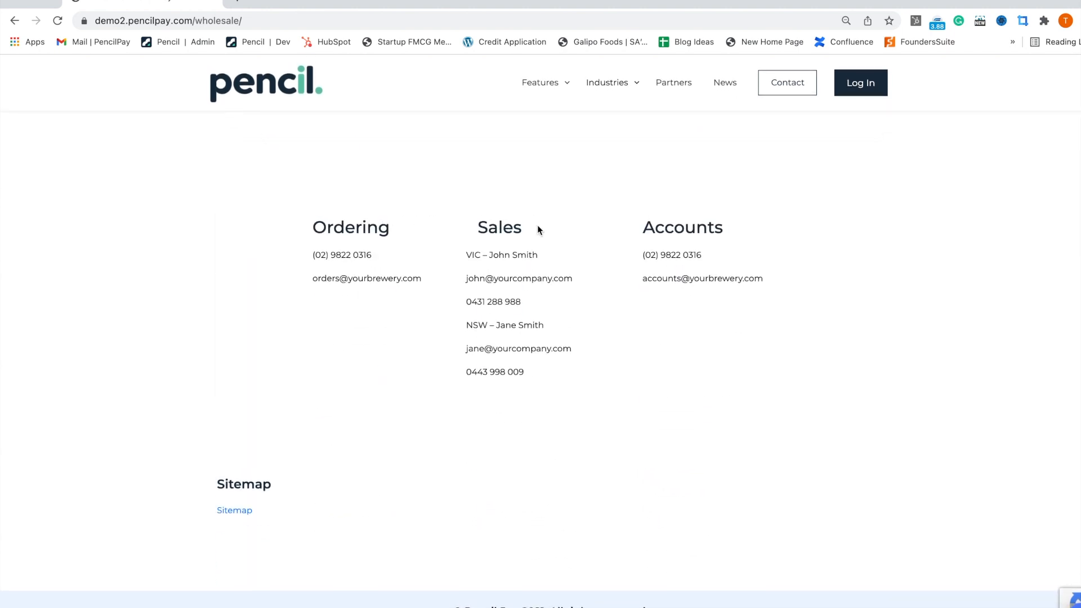
pyautogui.scroll(10, 636, 251)
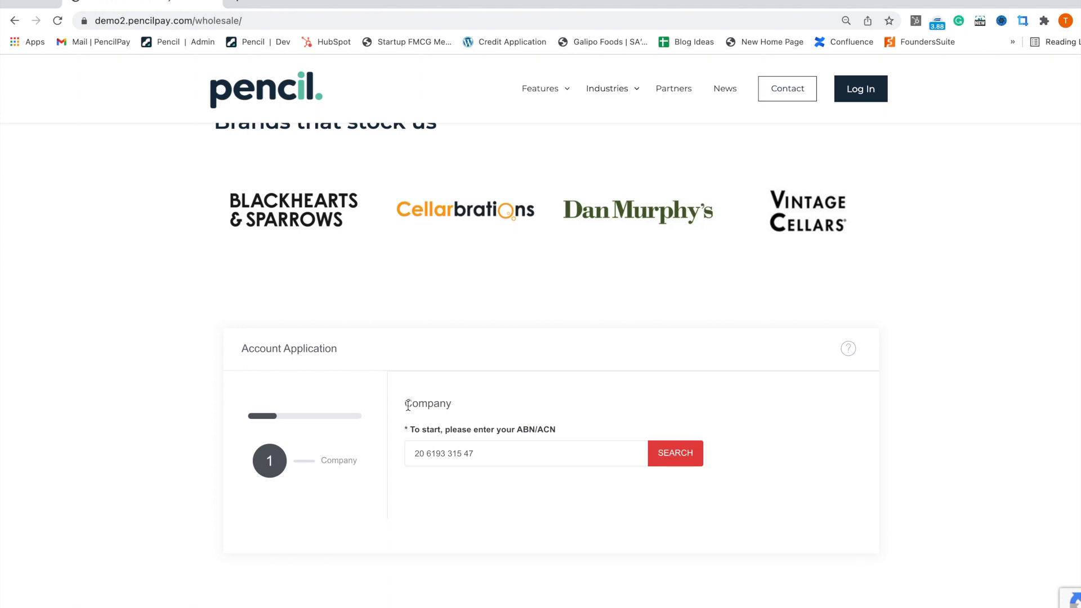
# Step: Look up the company by ABN and choose IGA SUPERMARKET BEVERLY HILLS as trading name
pyautogui.click(688, 457)
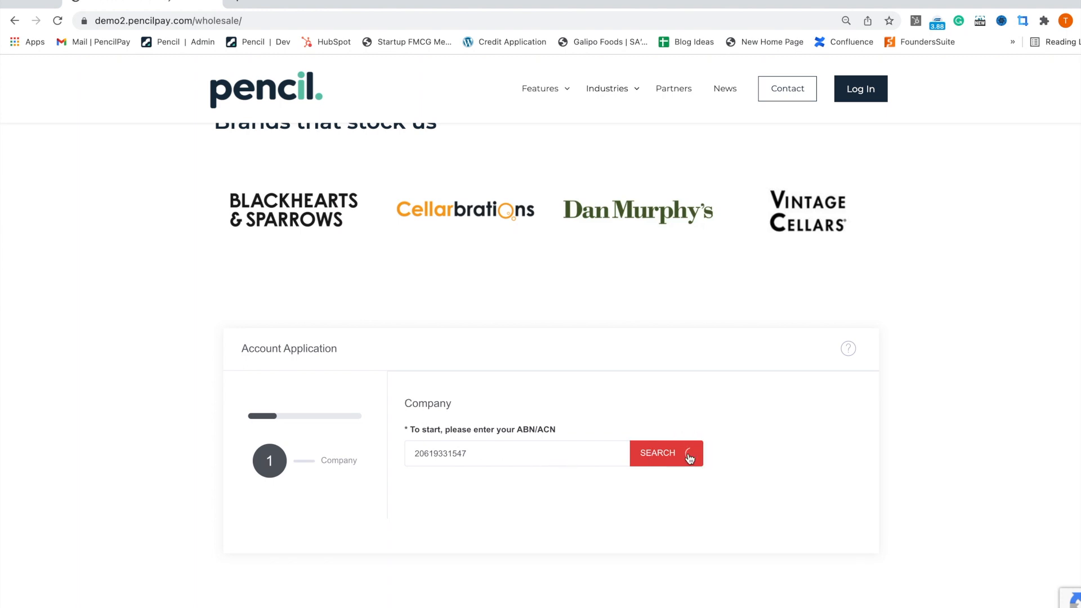
pyautogui.scroll(-2, 597, 401)
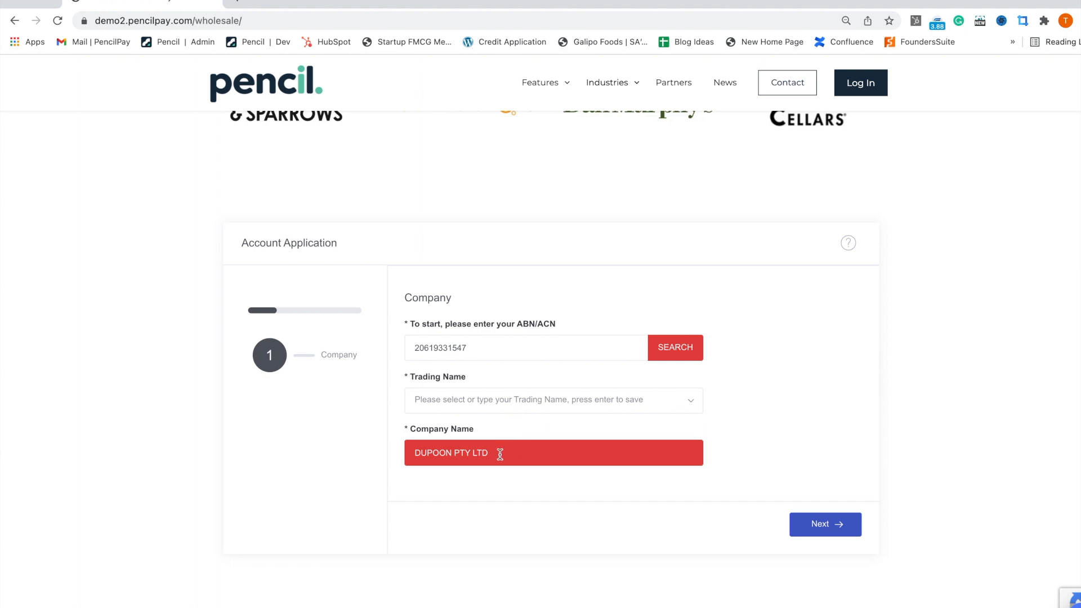
pyautogui.click(482, 402)
pyautogui.click(495, 477)
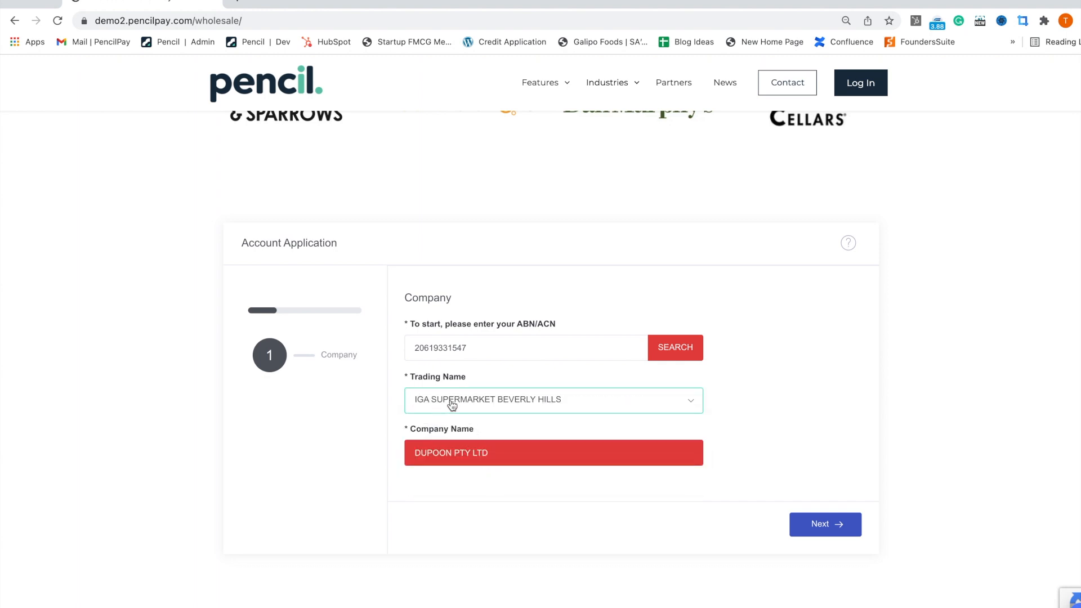
pyautogui.click(819, 528)
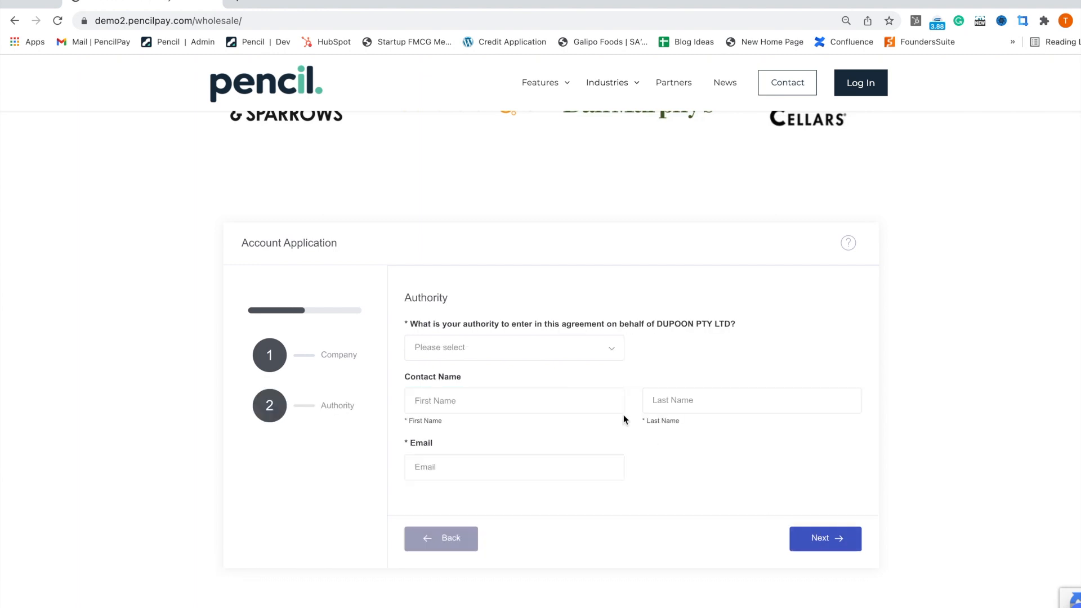
# Step: Declare Director authority with the contact's first name, last name and email, then sign in to Pencil
pyautogui.click(532, 349)
pyautogui.click(489, 406)
pyautogui.click(470, 404)
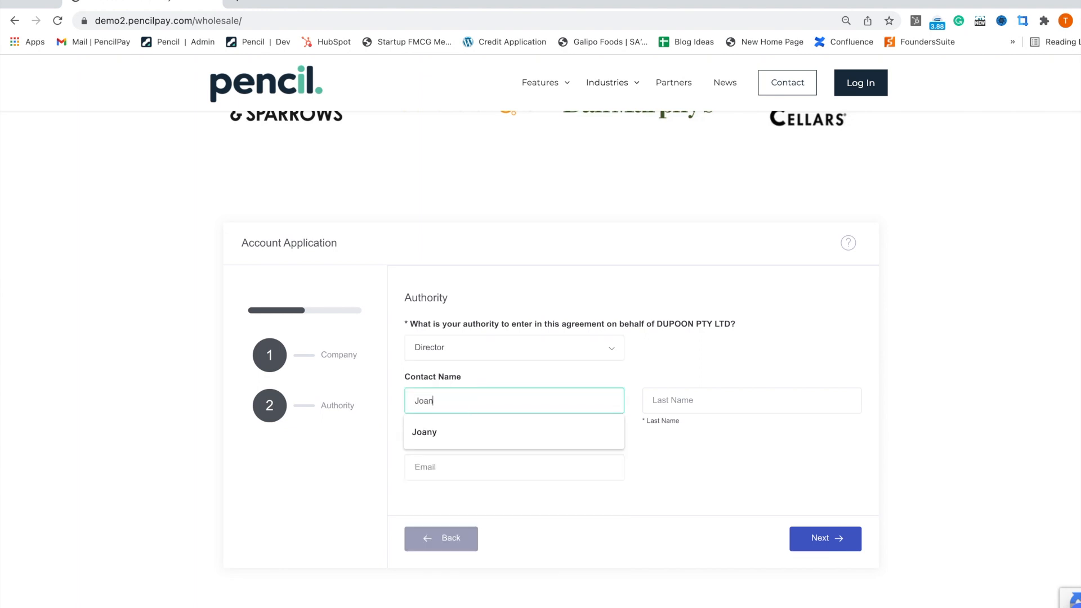
pyautogui.write('yy')
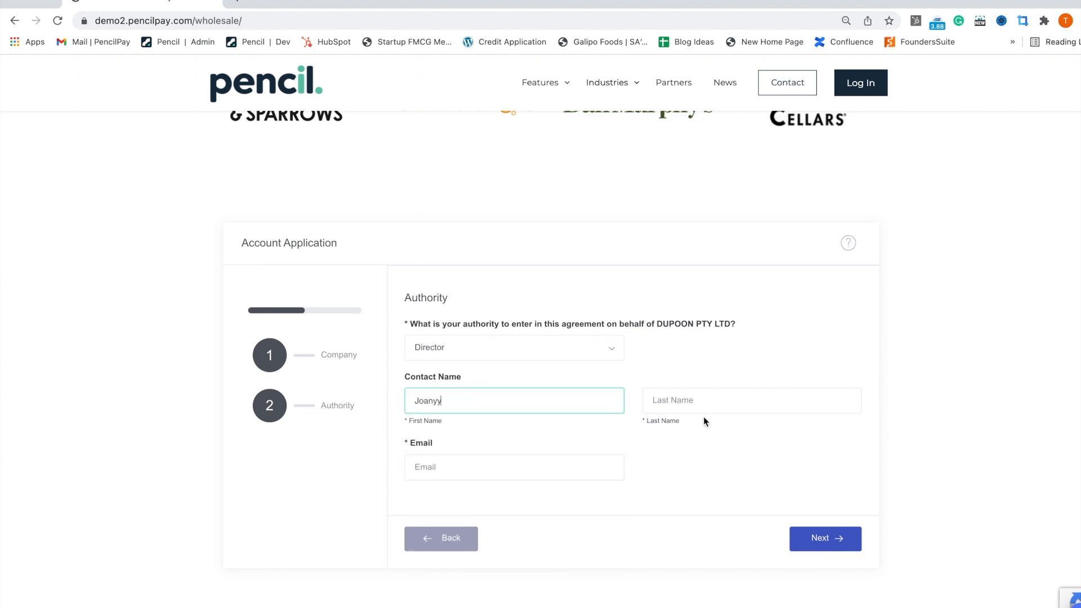
pyautogui.press('BackSpace')
pyautogui.click(697, 405)
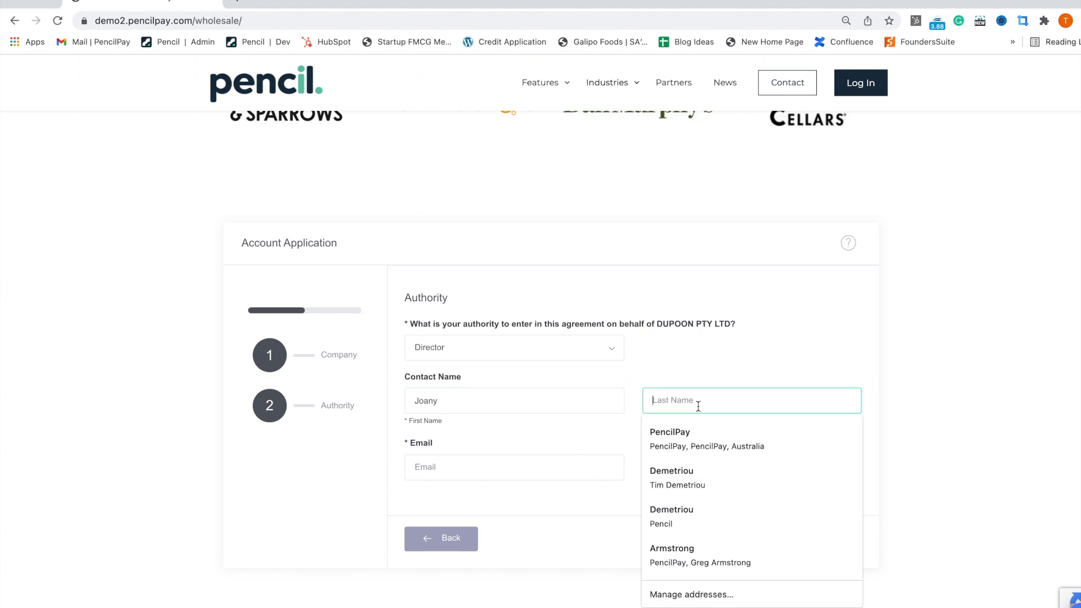
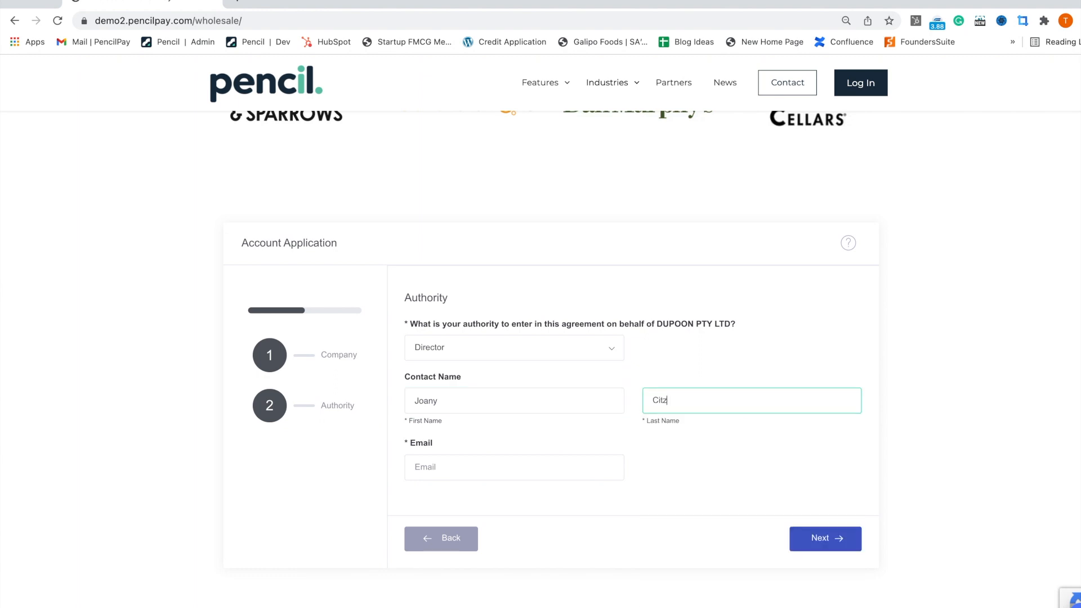
pyautogui.click(543, 473)
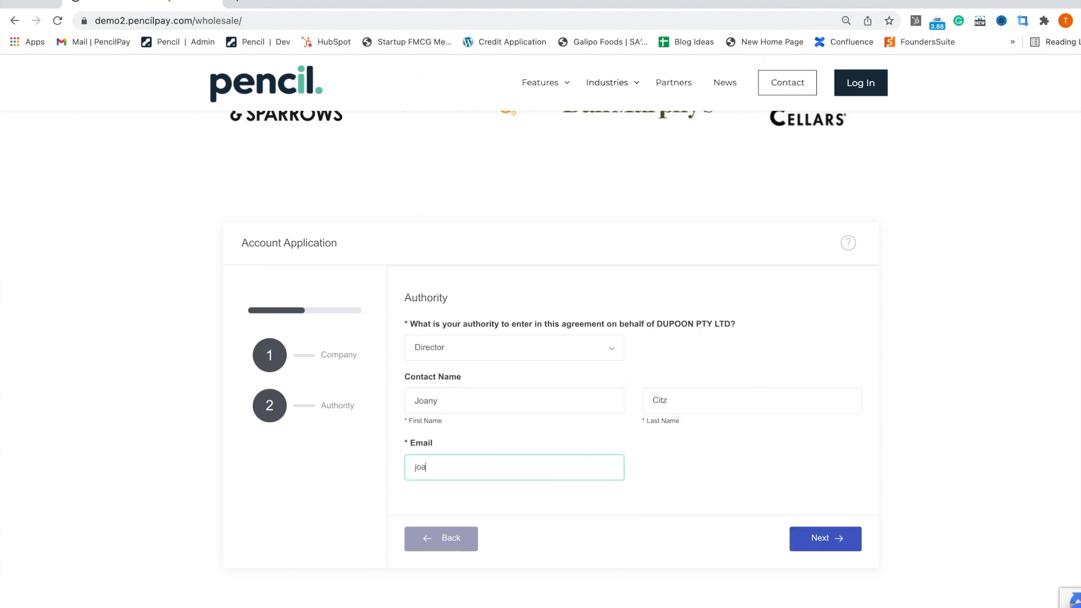
pyautogui.click(882, 536)
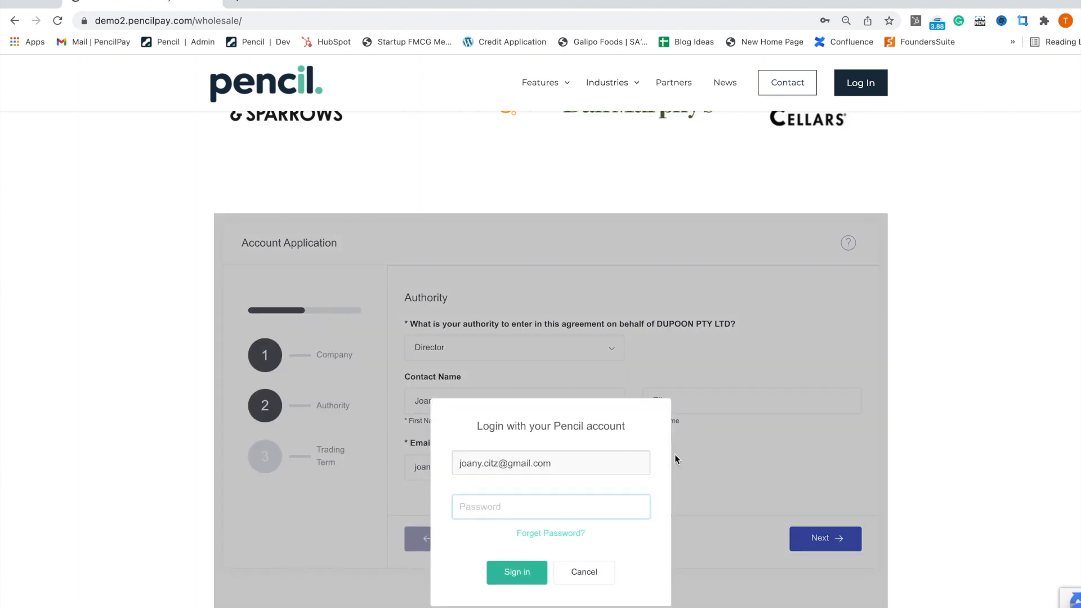
pyautogui.write('•••')
pyautogui.click(510, 577)
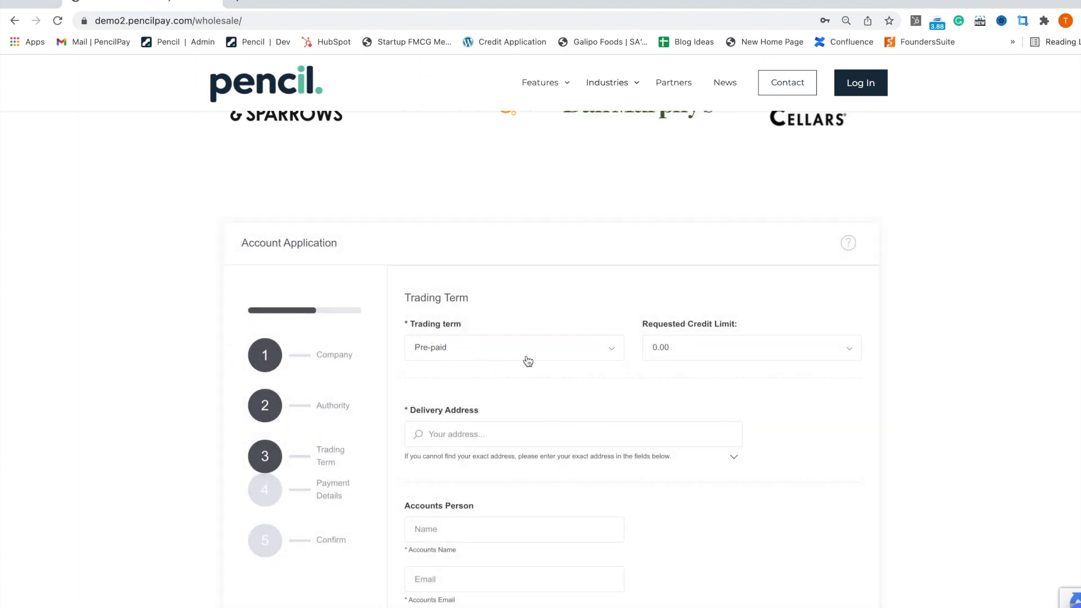
# Step: Choose the Pre-paid trading term and pick the suggested delivery address starting with 45
pyautogui.click(565, 355)
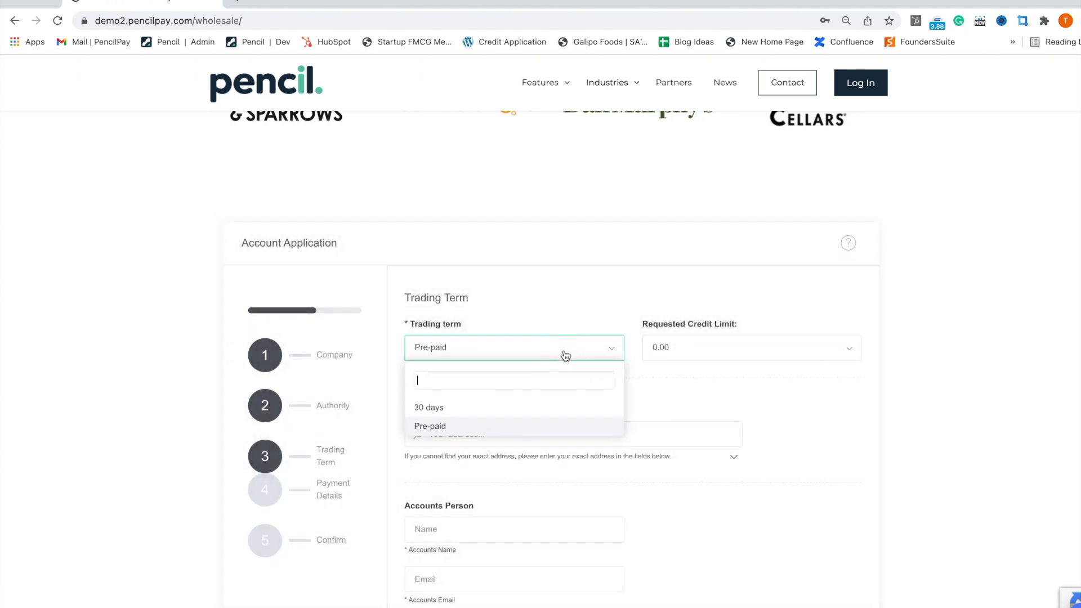
pyautogui.click(455, 426)
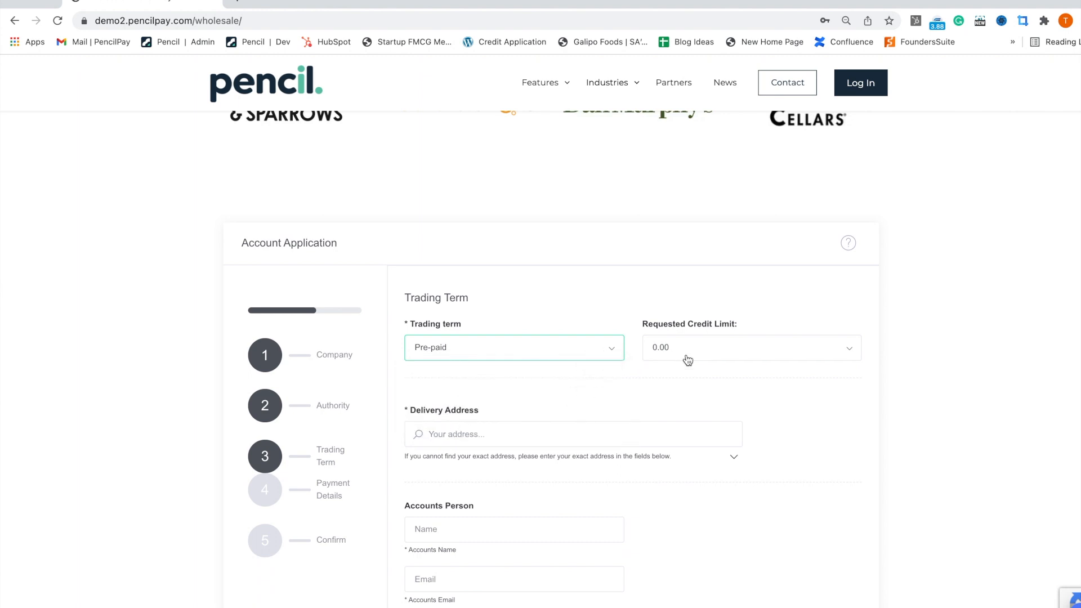
pyautogui.click(462, 435)
pyautogui.write('45')
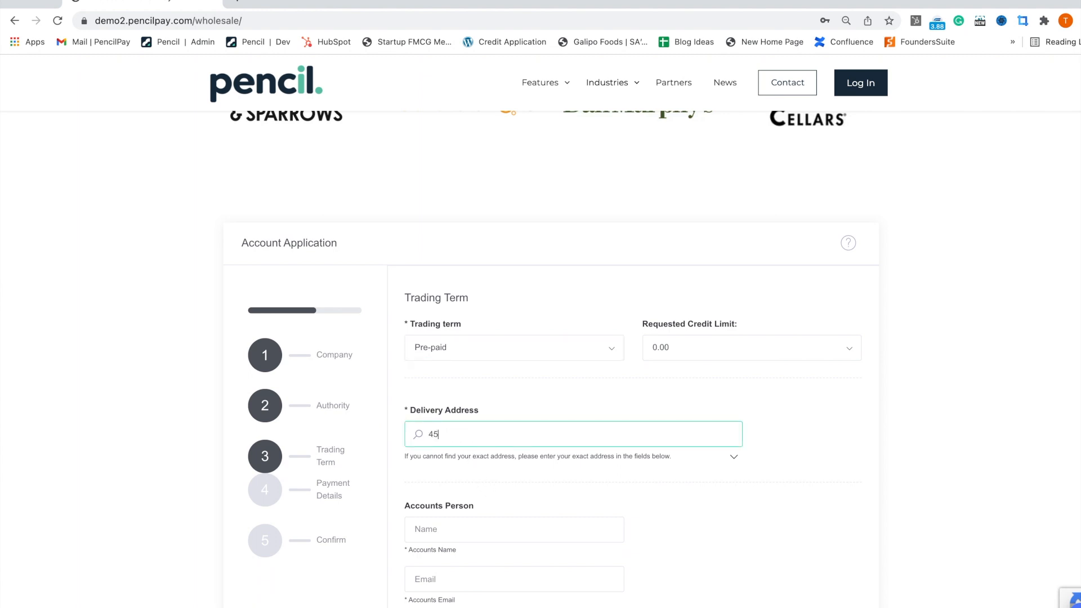
pyautogui.click(462, 458)
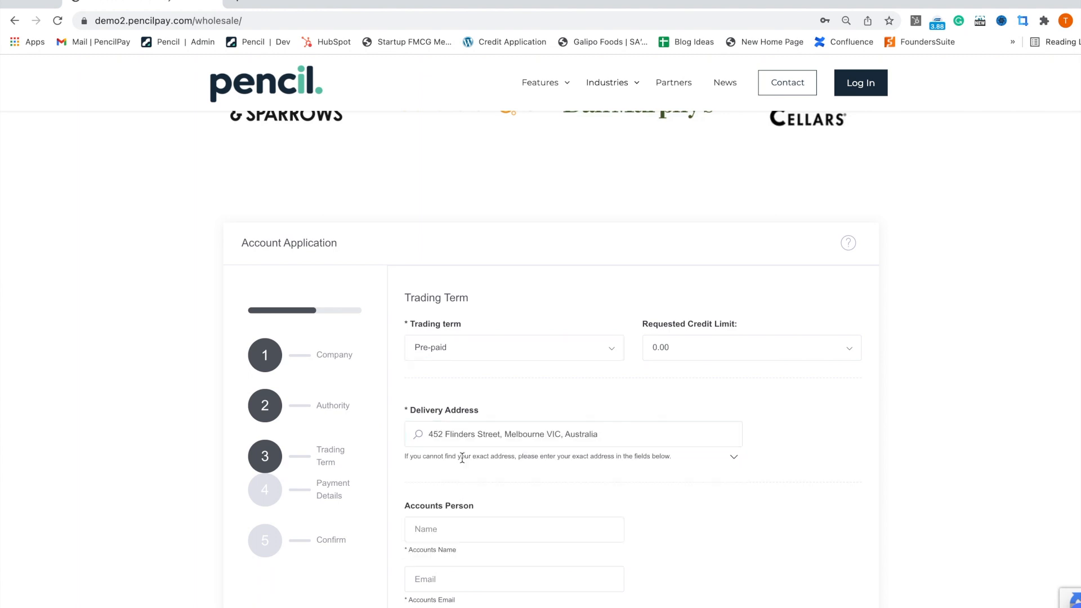
pyautogui.scroll(-2, 512, 528)
# Step: Enter the accounts person's name, email and phone number, then continue to Payment Details
pyautogui.click(475, 473)
pyautogui.write('T')
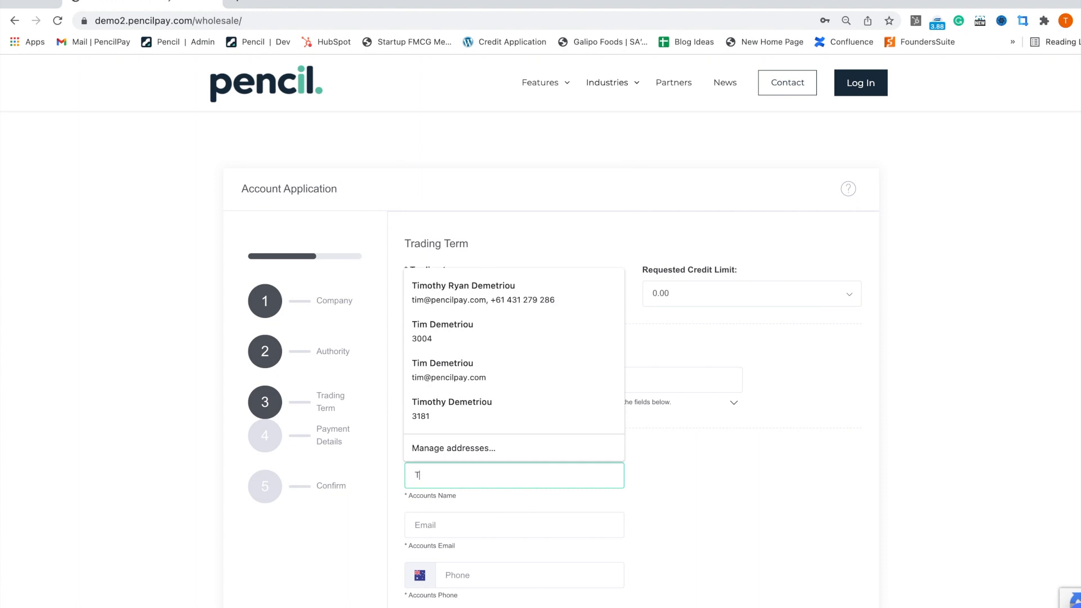
pyautogui.write('im')
pyautogui.click(489, 529)
pyautogui.write('tim@tim.com')
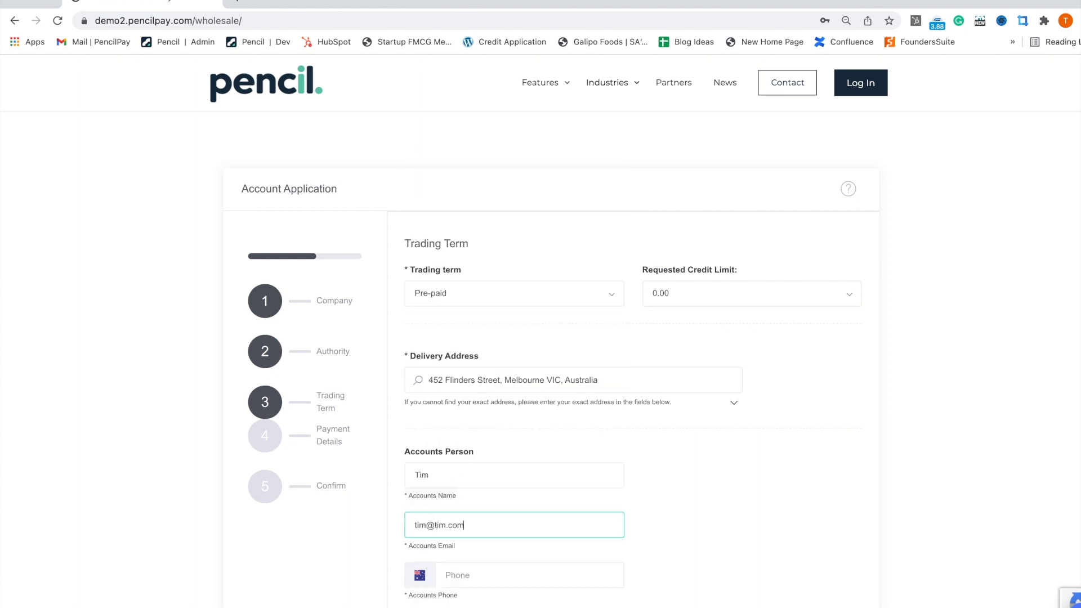
pyautogui.scroll(-3, 523, 511)
pyautogui.click(495, 488)
pyautogui.click(839, 571)
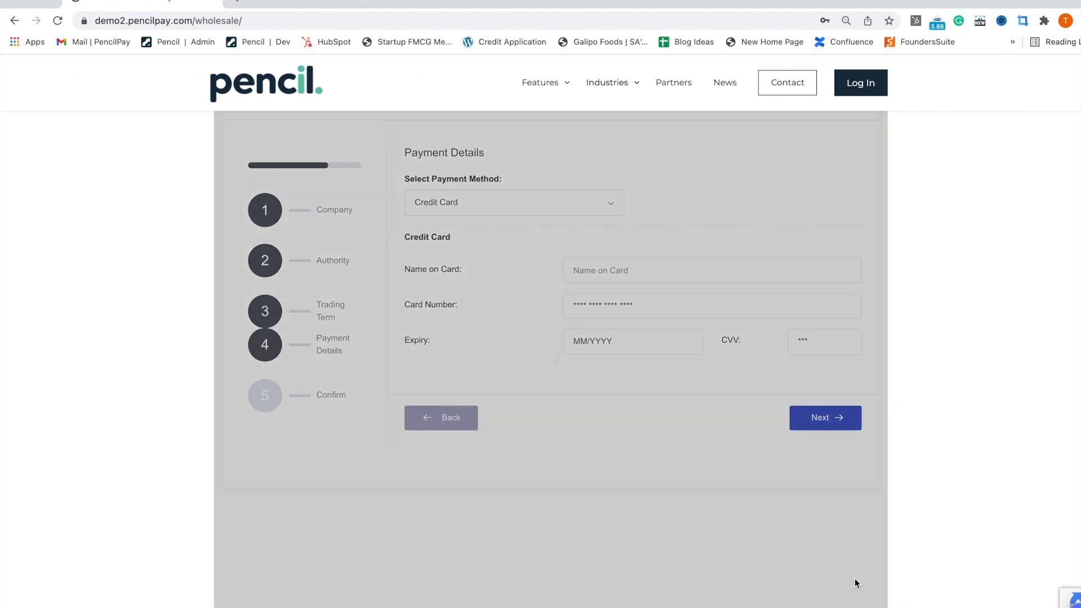
pyautogui.click(622, 274)
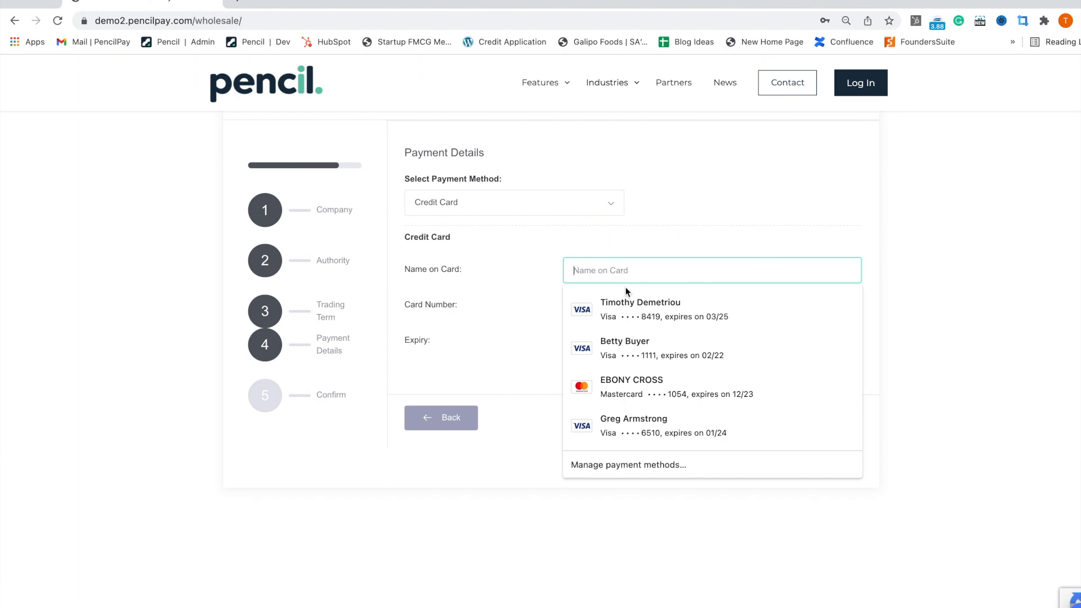
# Step: Autofill the credit card from a saved card, check the CVV, and submit Payment Details
pyautogui.click(668, 342)
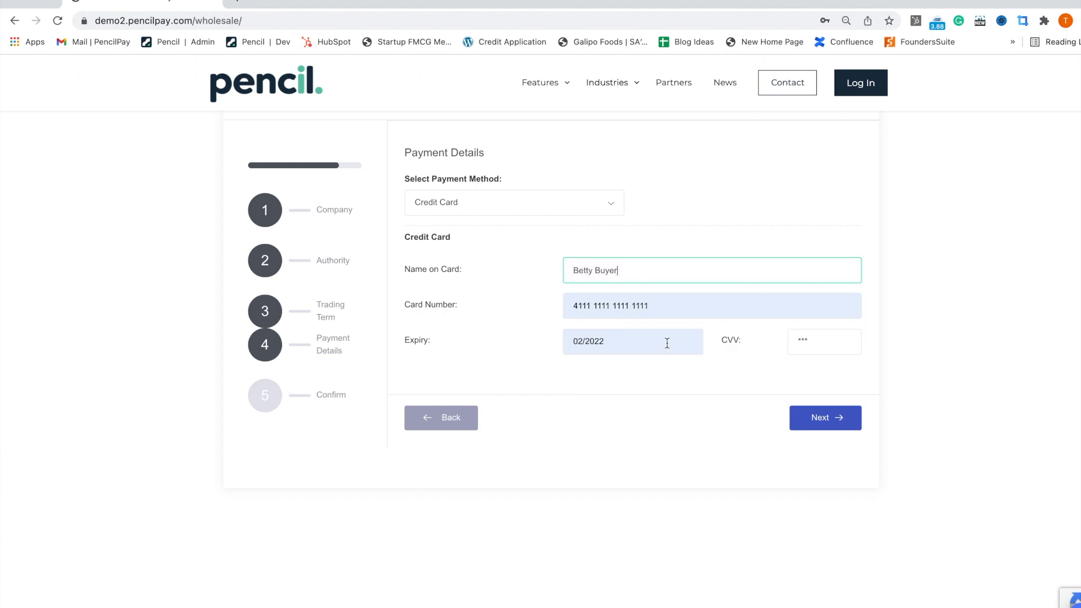
pyautogui.click(827, 341)
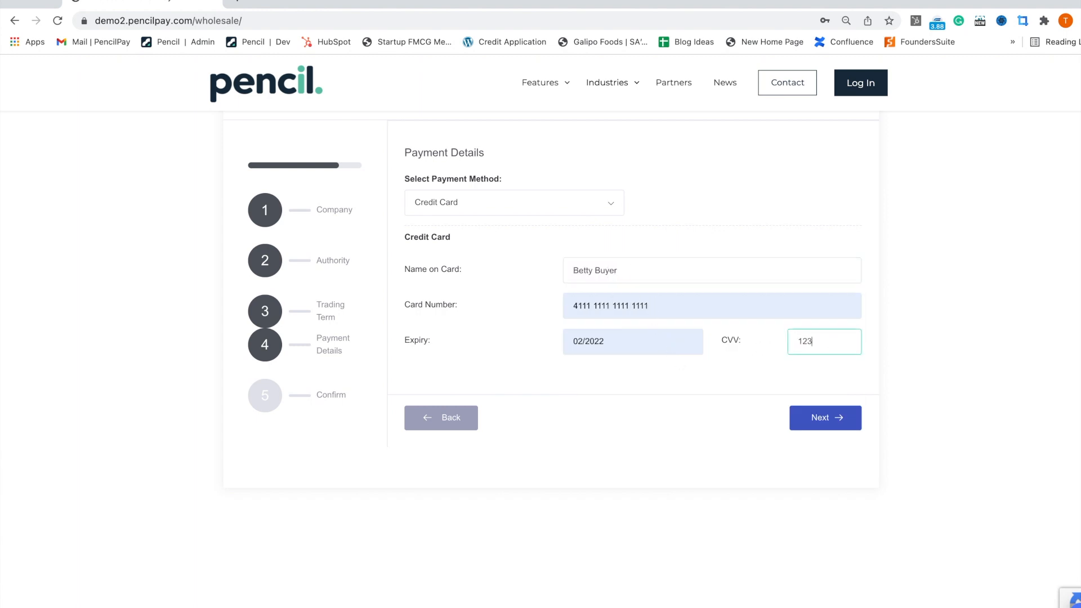
pyautogui.click(820, 418)
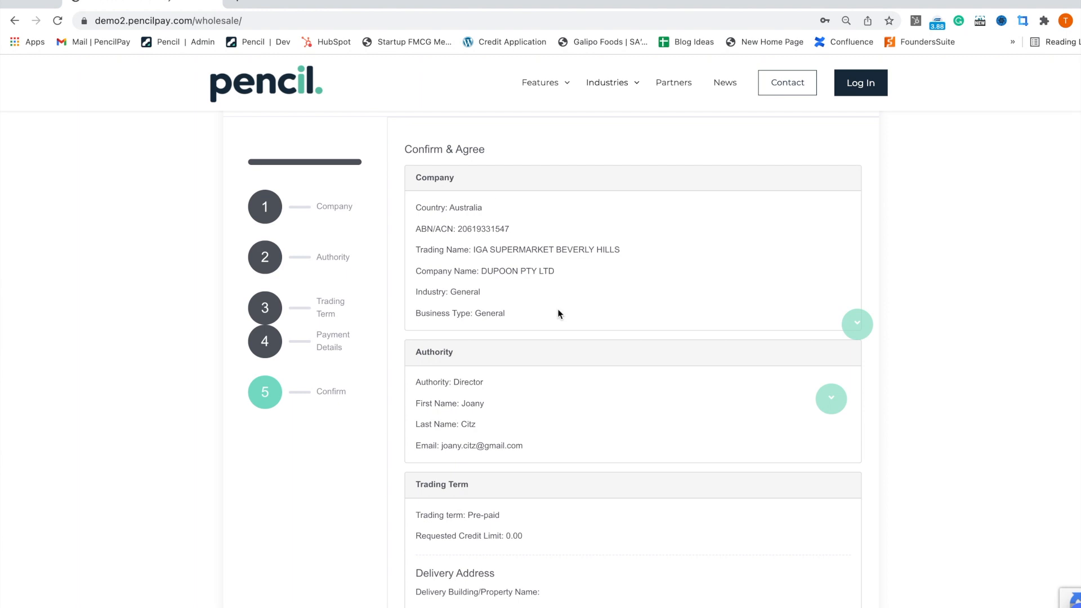
# Step: Enter the signatory's full name, tick the Declaration, submit the application and dismiss the success message
pyautogui.scroll(-8, 557, 309)
pyautogui.scroll(-10, 556, 310)
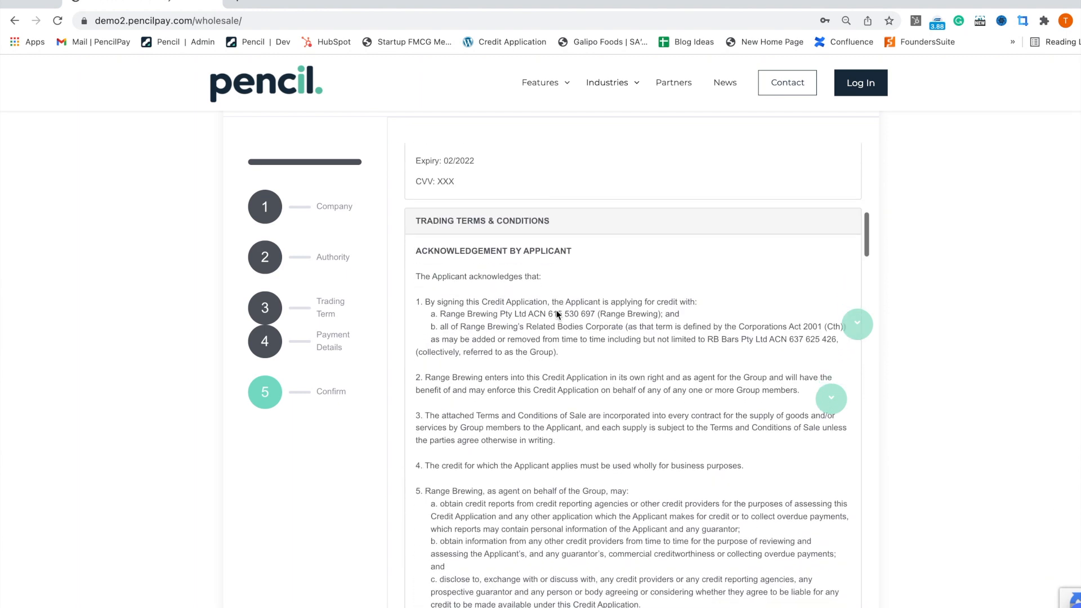
pyautogui.scroll(-15, 555, 309)
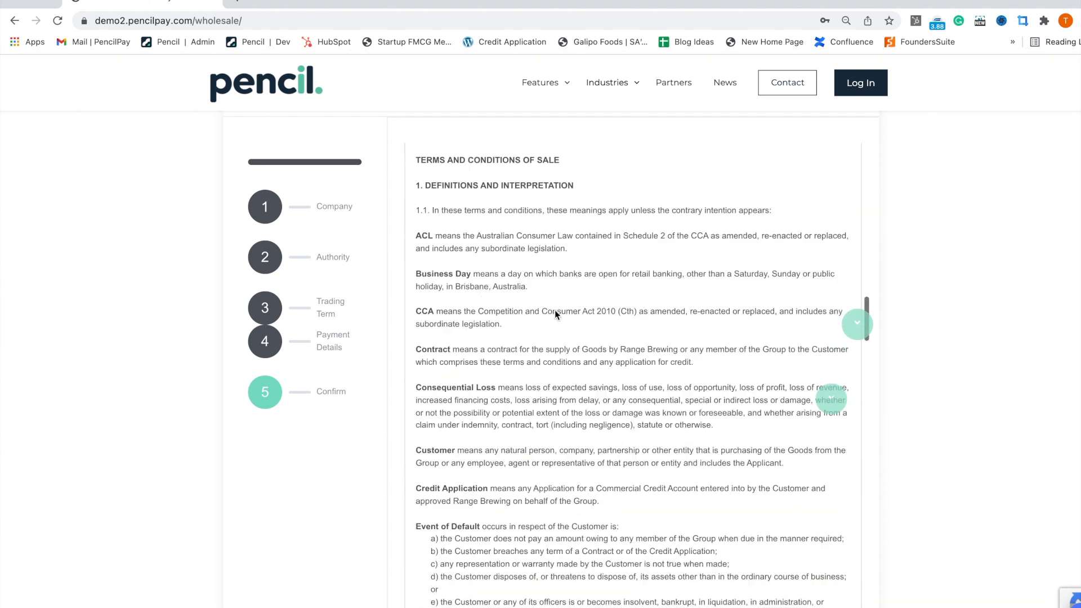
pyautogui.scroll(-15, 555, 310)
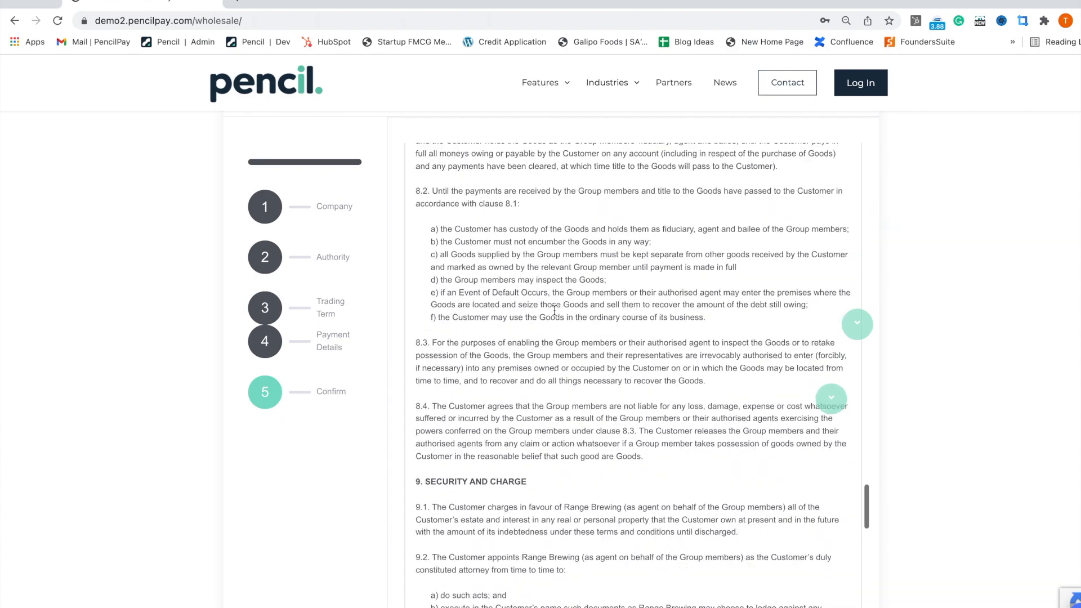
pyautogui.scroll(-20, 554, 314)
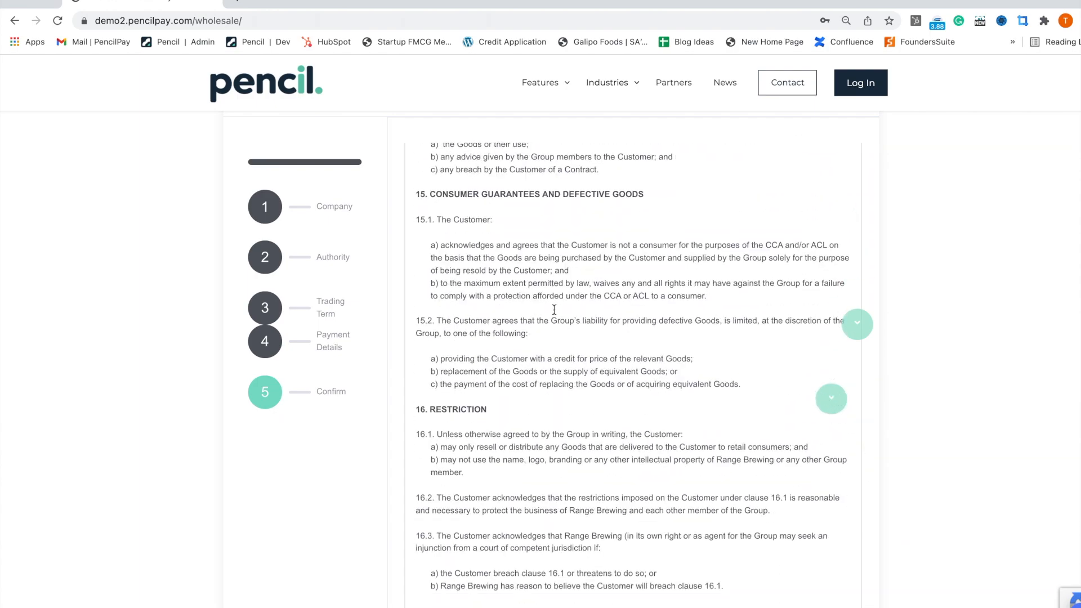
pyautogui.click(500, 432)
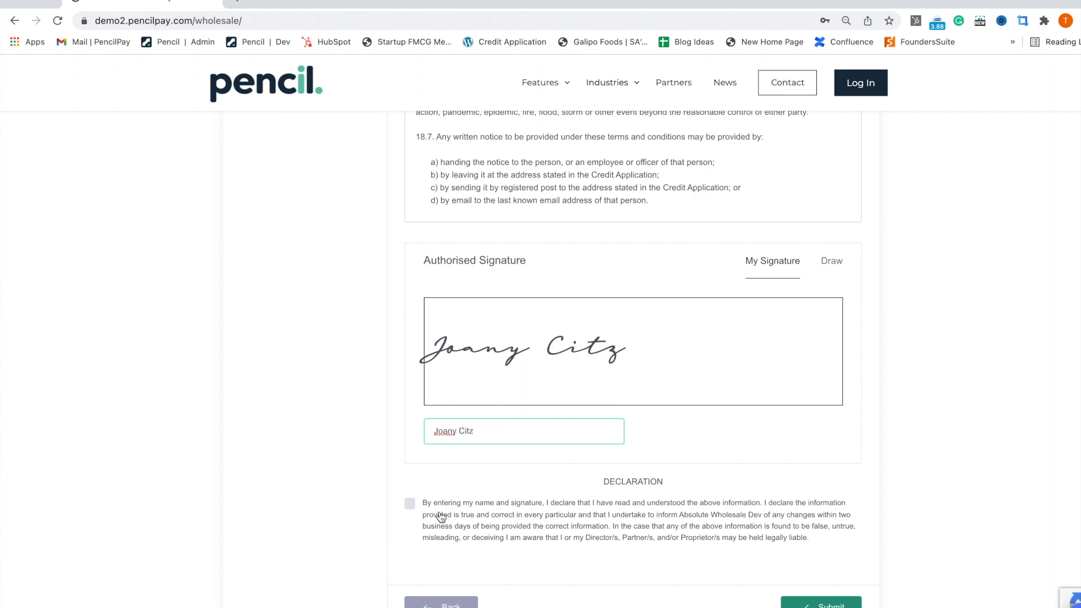
pyautogui.click(409, 503)
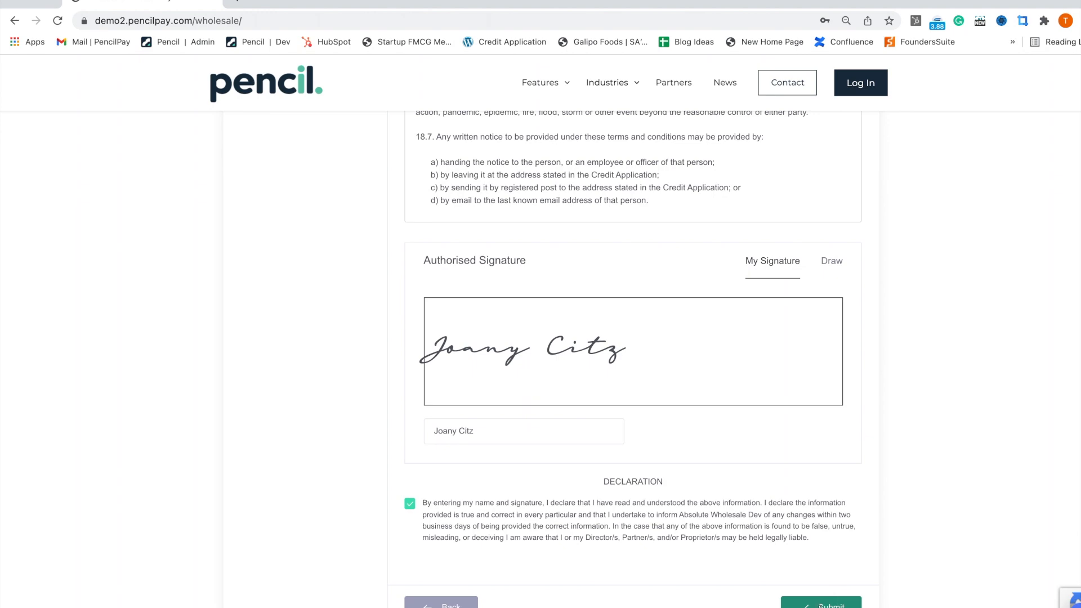
pyautogui.click(821, 604)
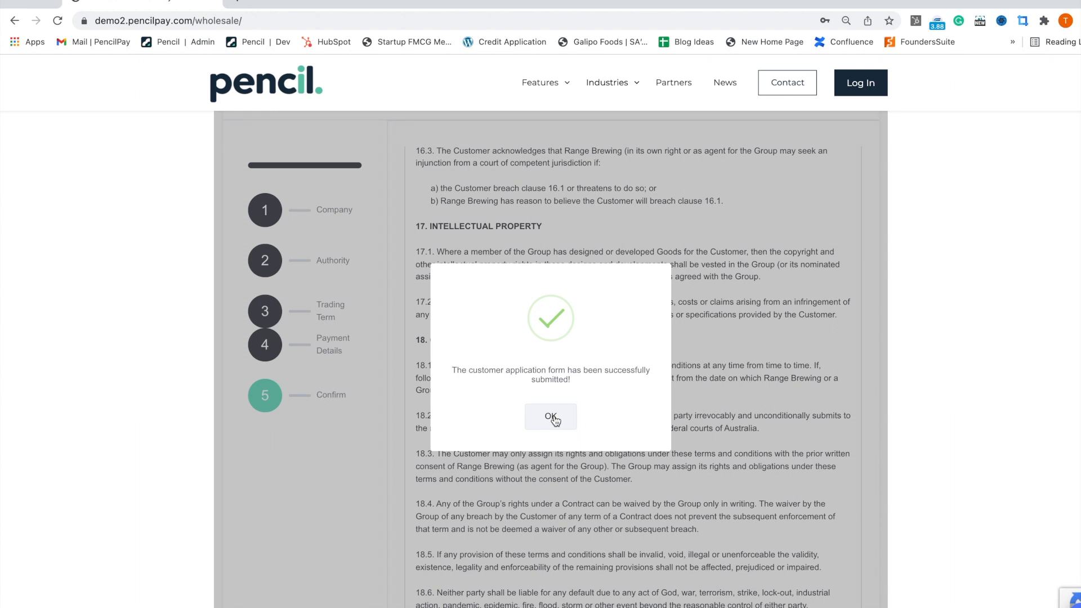
pyautogui.click(550, 417)
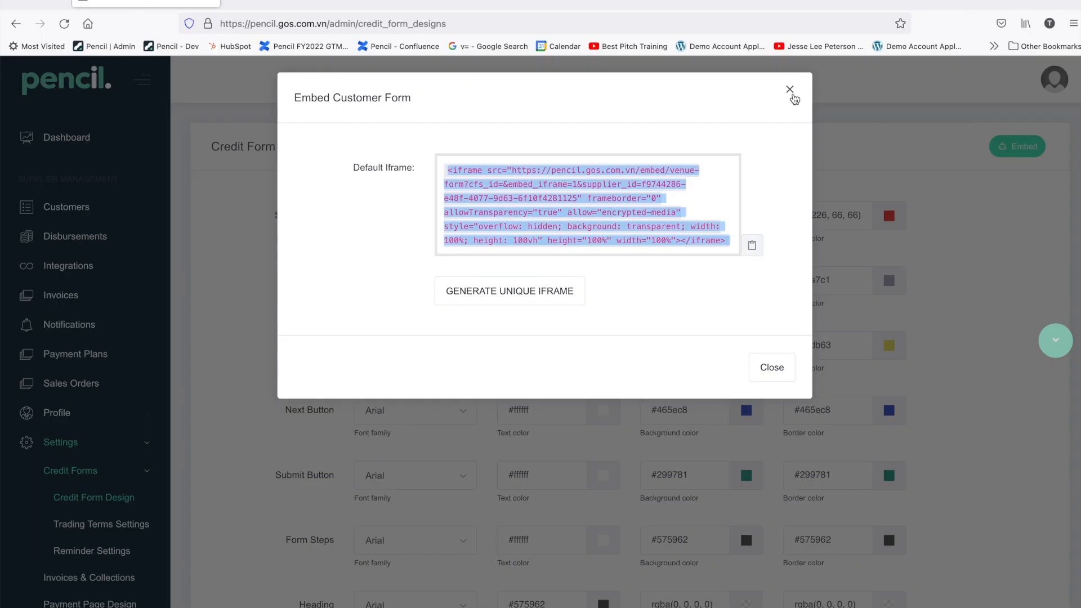
# Step: Close the embed dialog and go to the Customers list, confirming the page leave
pyautogui.click(790, 91)
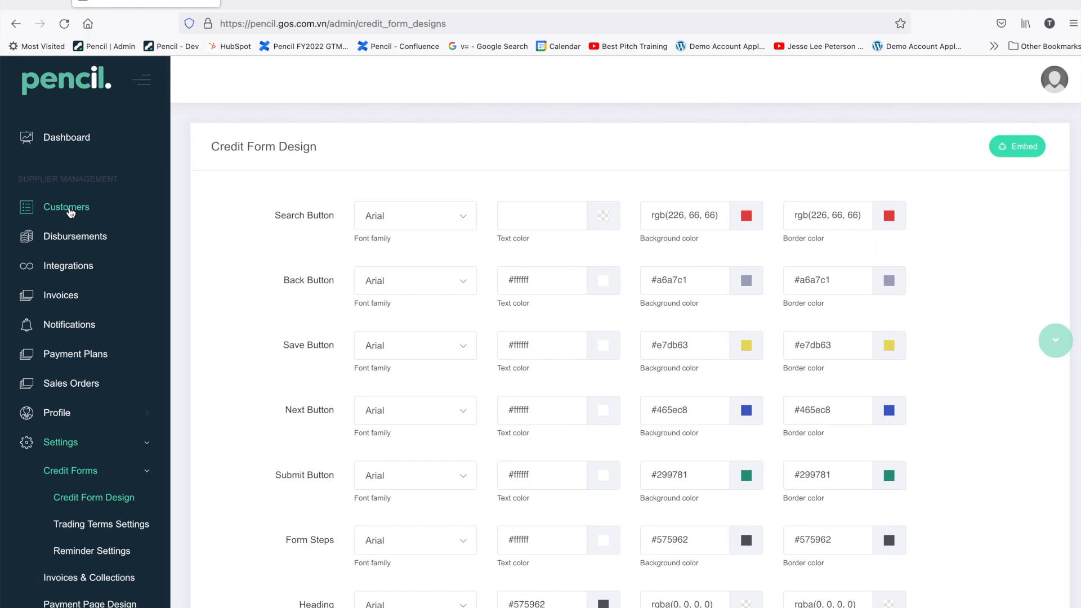
pyautogui.click(93, 220)
pyautogui.click(621, 370)
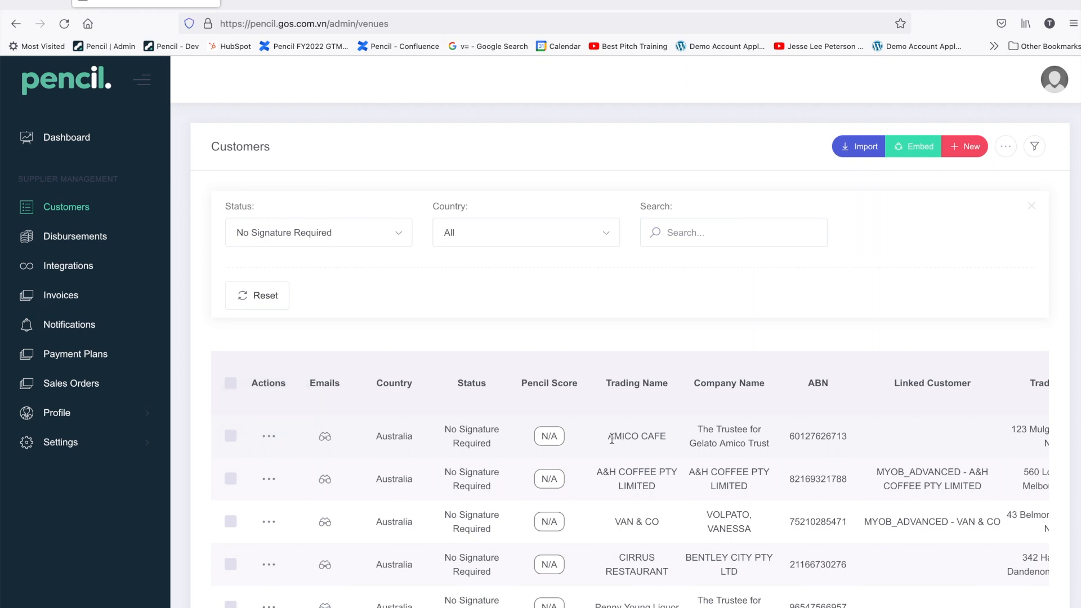
# Step: Filter customers to Draft status and start Send Email for Test Company 395
pyautogui.click(287, 239)
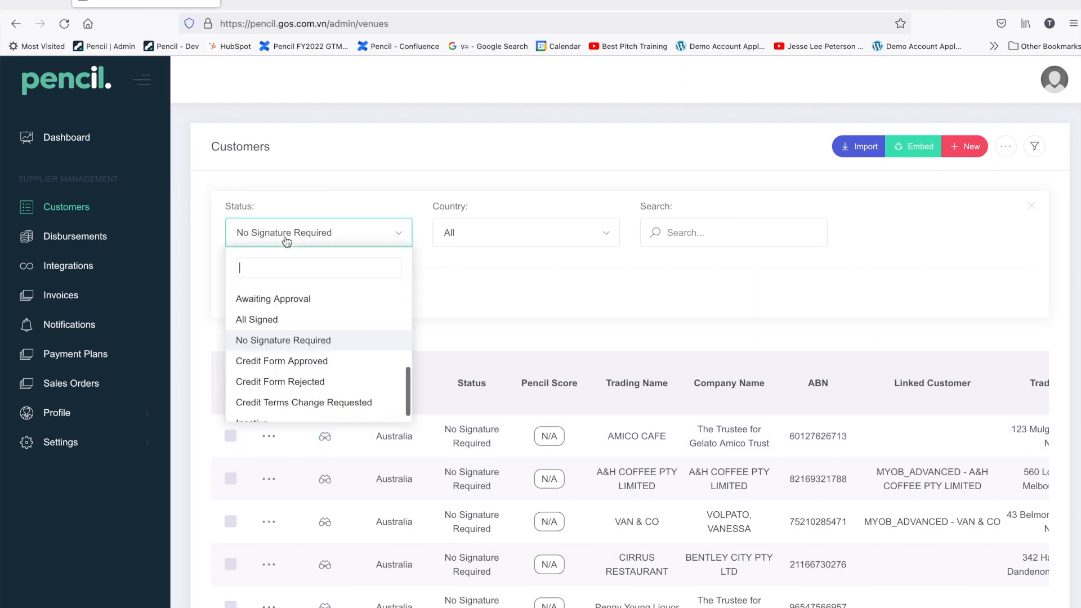
pyautogui.scroll(5, 285, 346)
pyautogui.click(273, 319)
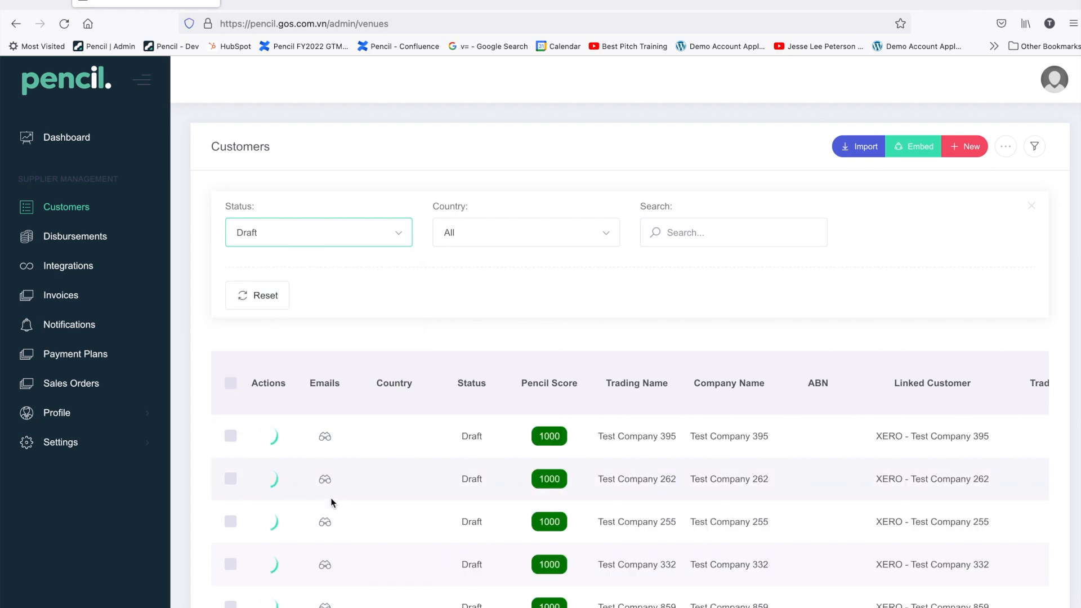
pyautogui.click(271, 439)
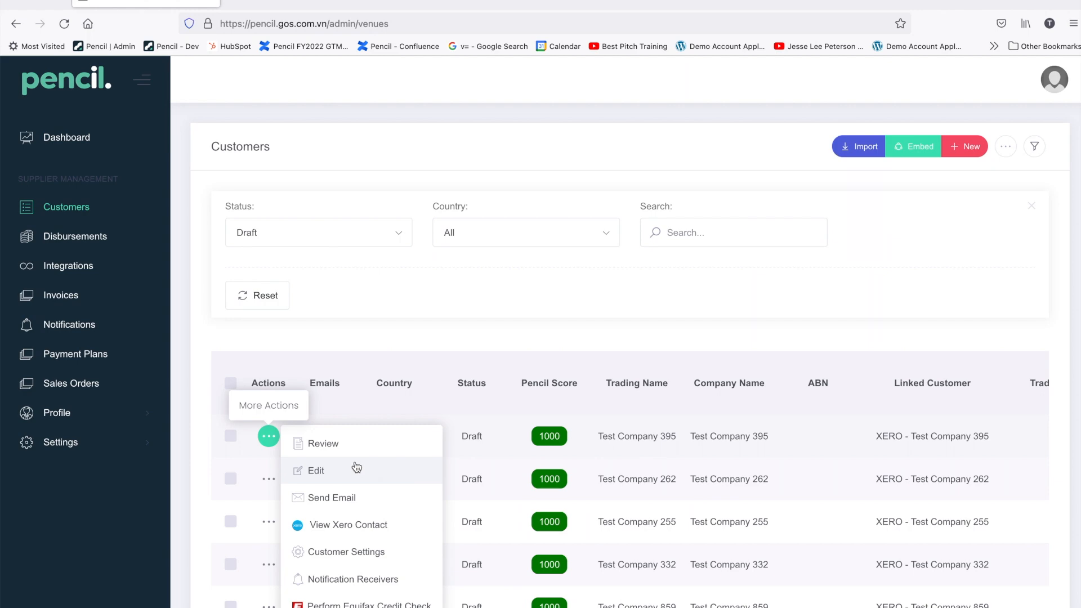
pyautogui.click(346, 497)
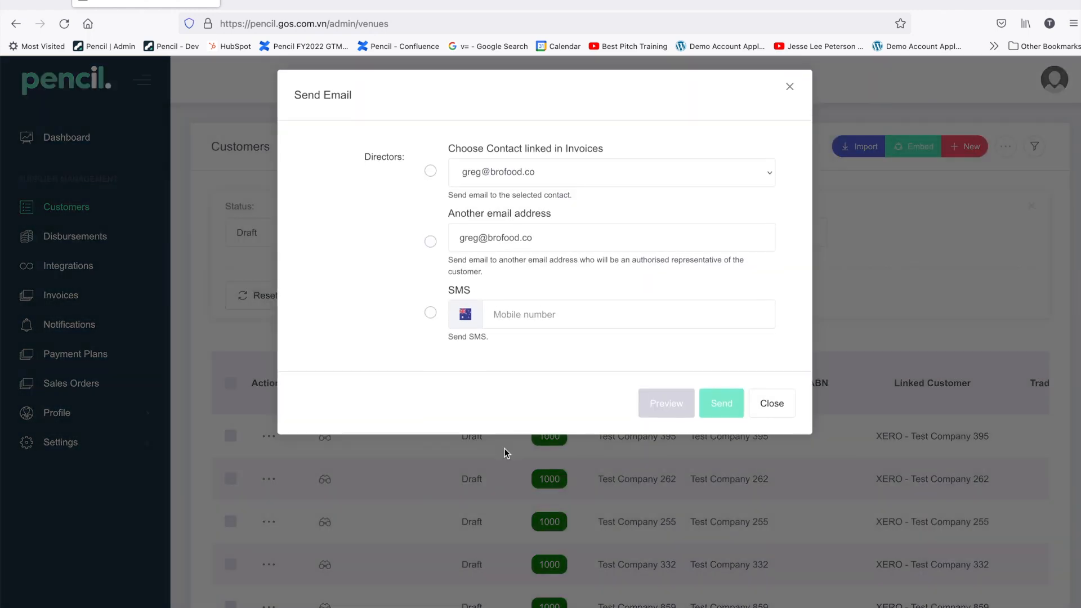
# Step: Try another email address with a 30-day trading term and 10,000.00 credit limit, then discard the form
pyautogui.click(431, 242)
pyautogui.click(454, 375)
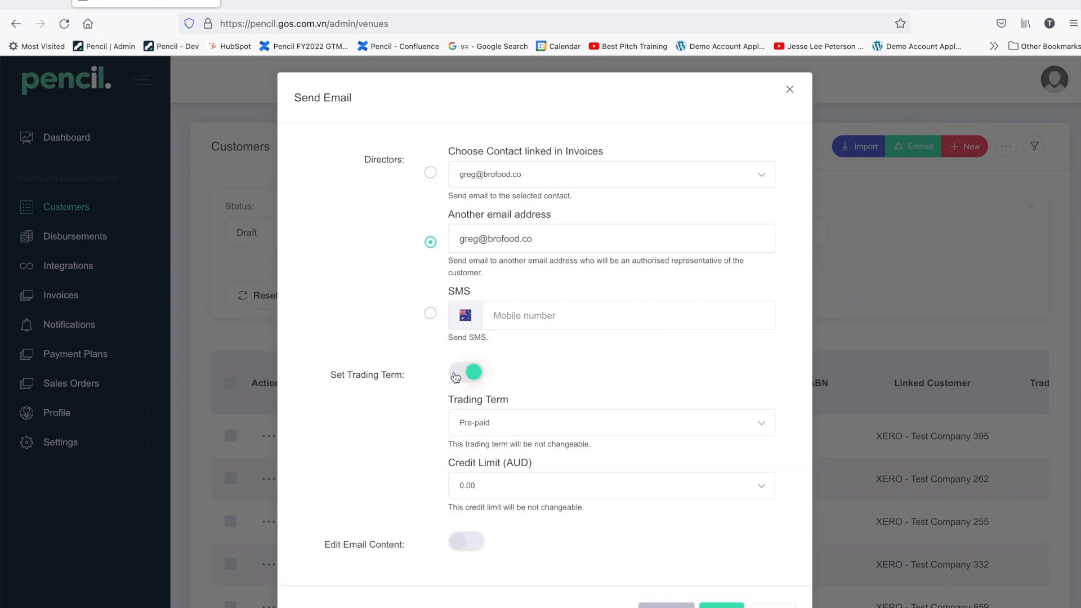
pyautogui.click(494, 425)
pyautogui.click(498, 445)
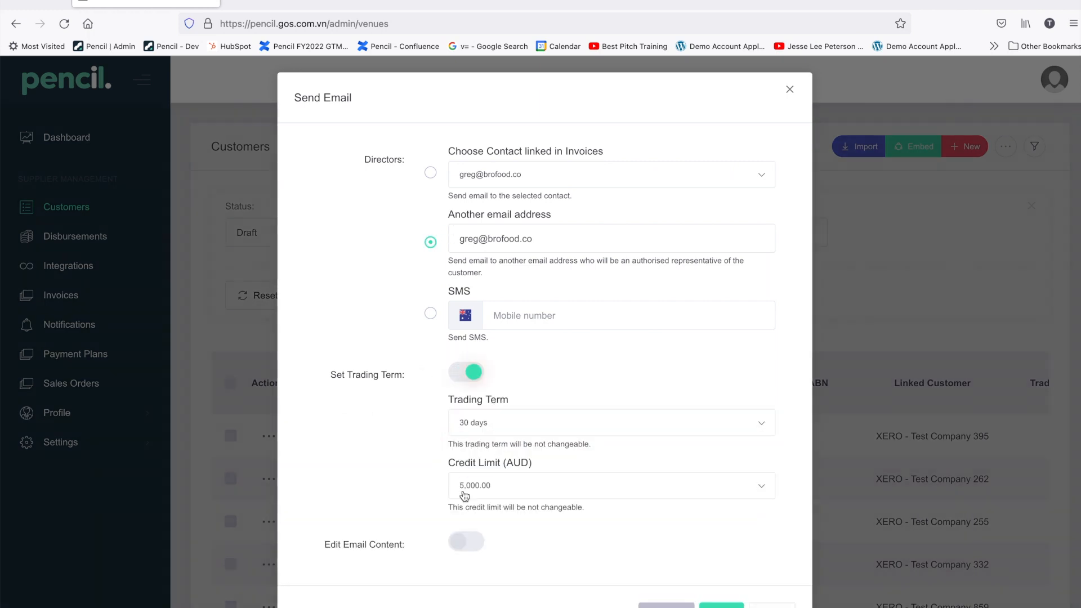
pyautogui.click(508, 486)
pyautogui.click(507, 536)
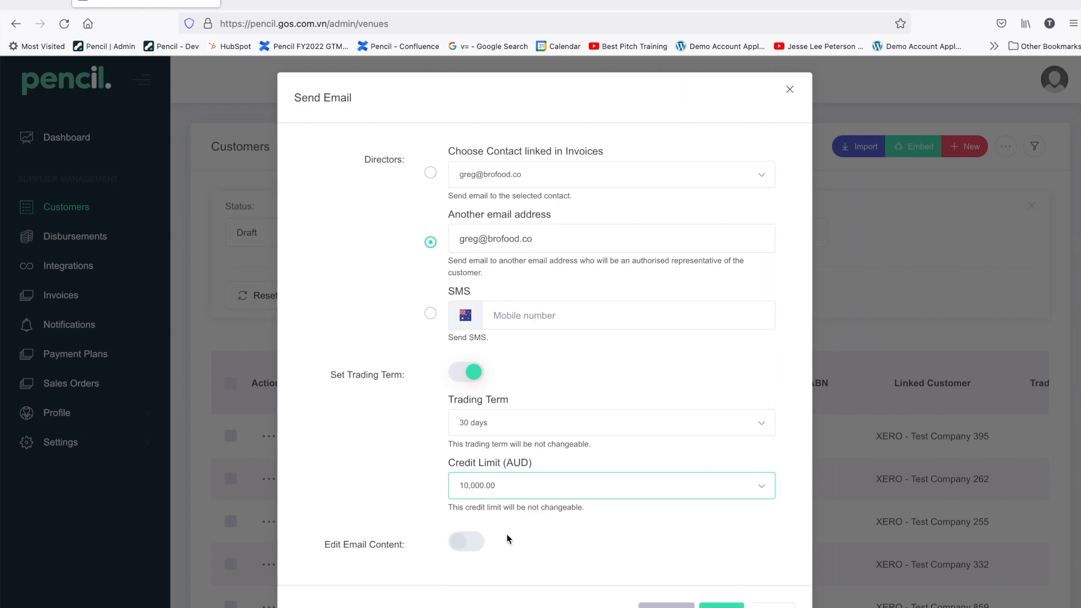
pyautogui.scroll(-1, 518, 515)
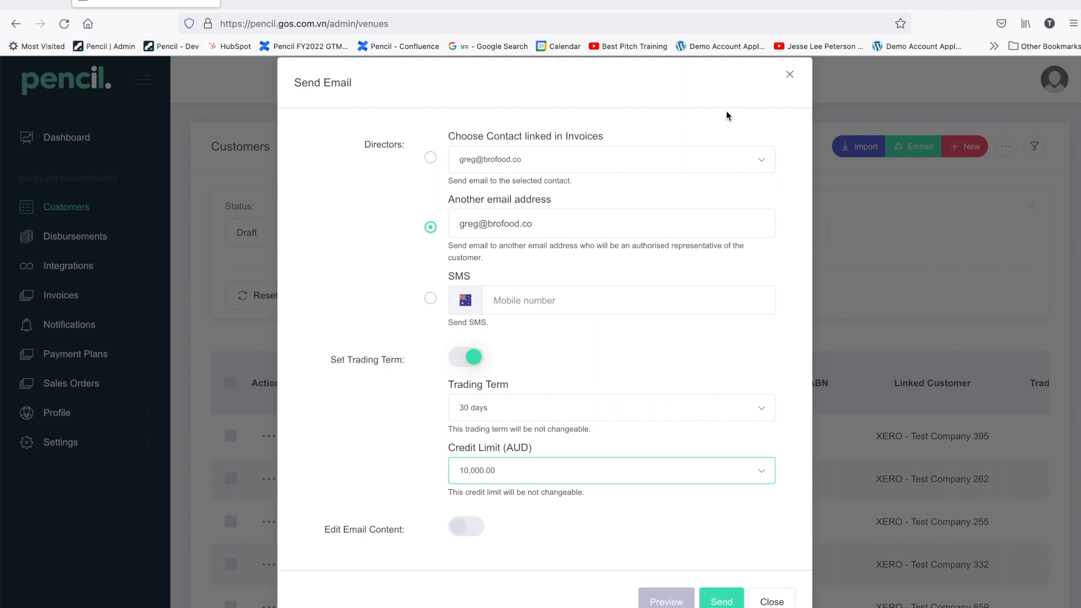
pyautogui.click(790, 77)
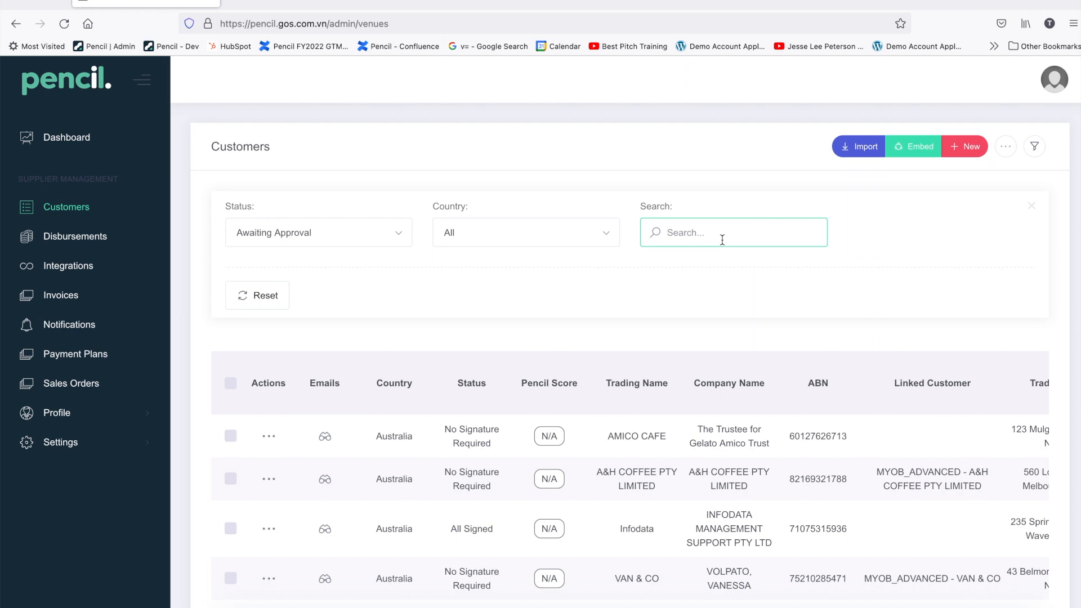
# Step: Filter the Awaiting Approval customers by 'IGA', correcting the mistyped letters and stray apostrophe
pyautogui.write('IGFA')
pyautogui.press('BackSpace')
pyautogui.press('BackSpace')
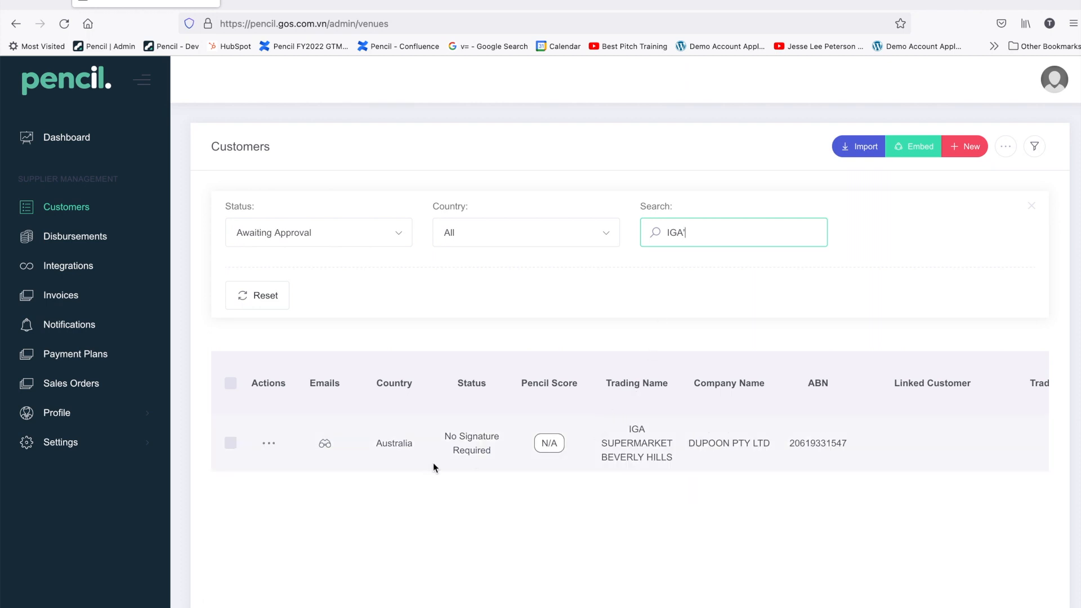
pyautogui.click(268, 443)
pyautogui.click(330, 447)
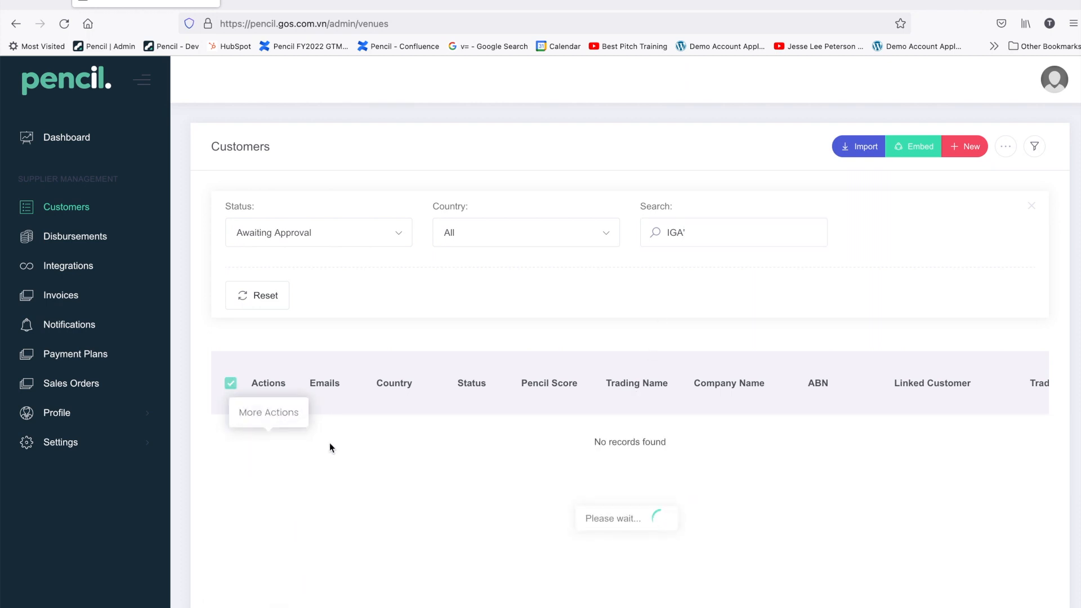
pyautogui.click(697, 231)
pyautogui.press('BackSpace')
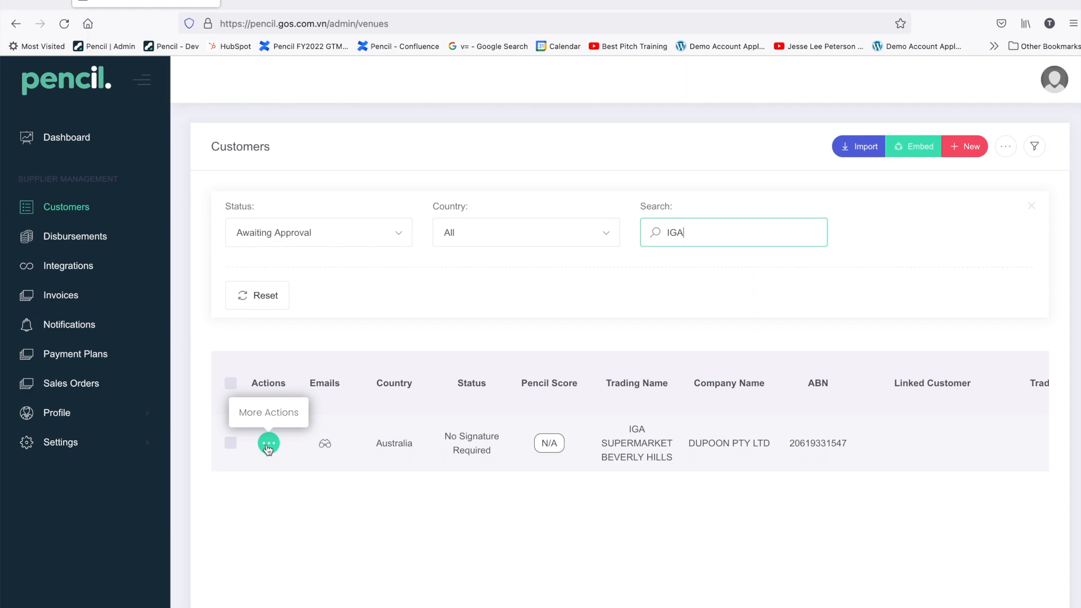
# Step: Review IGA SUPERMARKET BEVERLY HILLS's application down to its 30-01-2022 signature, then reopen its actions
pyautogui.click(268, 449)
pyautogui.click(317, 449)
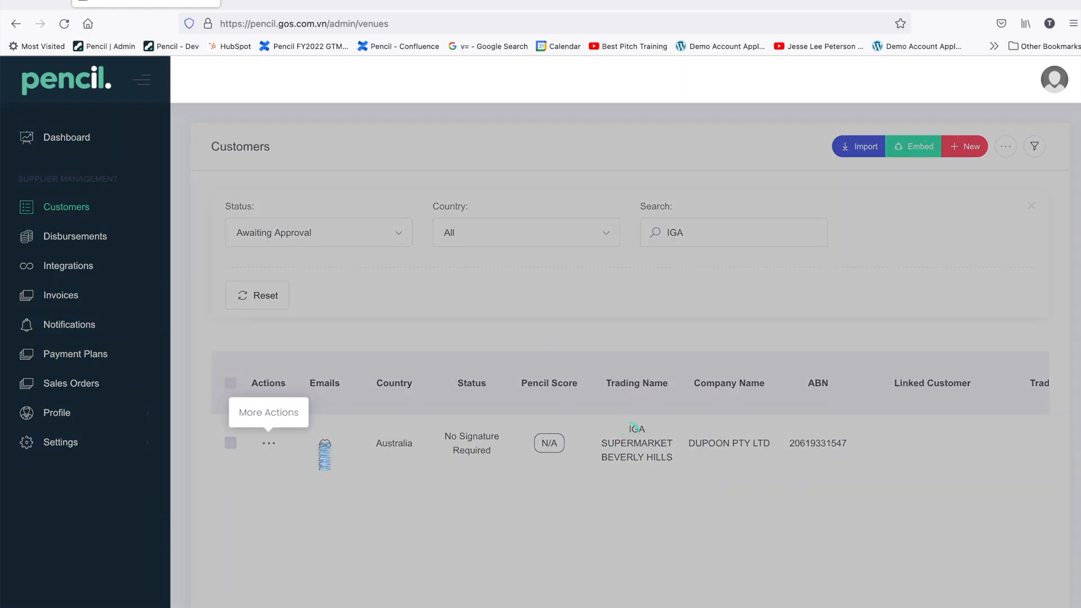
pyautogui.scroll(-6, 536, 423)
pyautogui.scroll(-8, 535, 427)
pyautogui.scroll(-5, 473, 258)
pyautogui.scroll(-20, 473, 259)
pyautogui.scroll(-20, 473, 258)
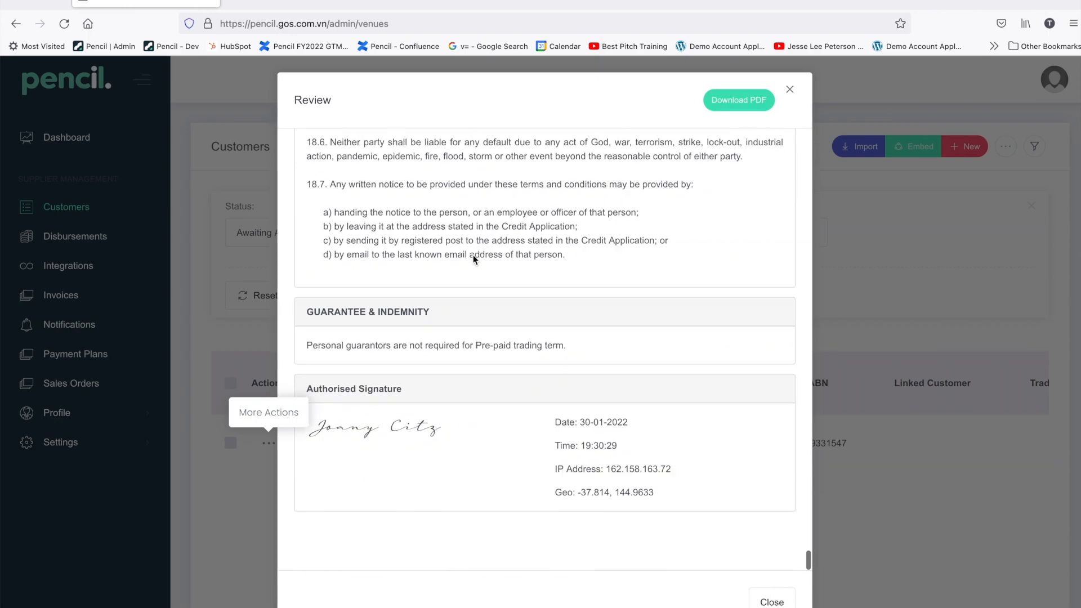
pyautogui.scroll(-3, 473, 259)
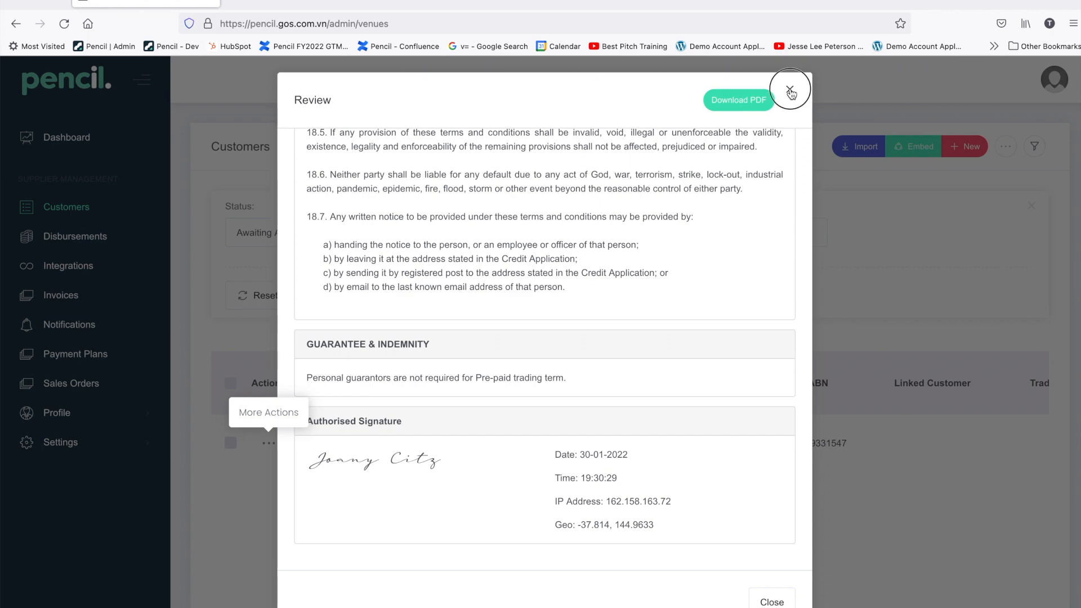
pyautogui.click(790, 92)
pyautogui.click(270, 445)
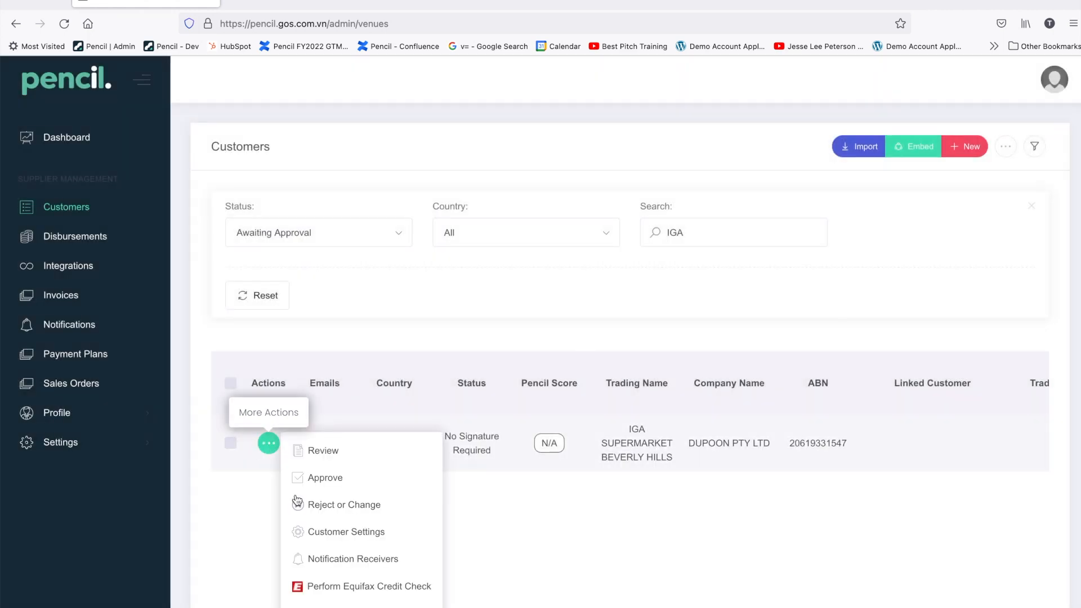
# Step: Approve IGA SUPERMARKET BEVERLY HILLS's credit application and confirm the approval
pyautogui.scroll(-2, 301, 501)
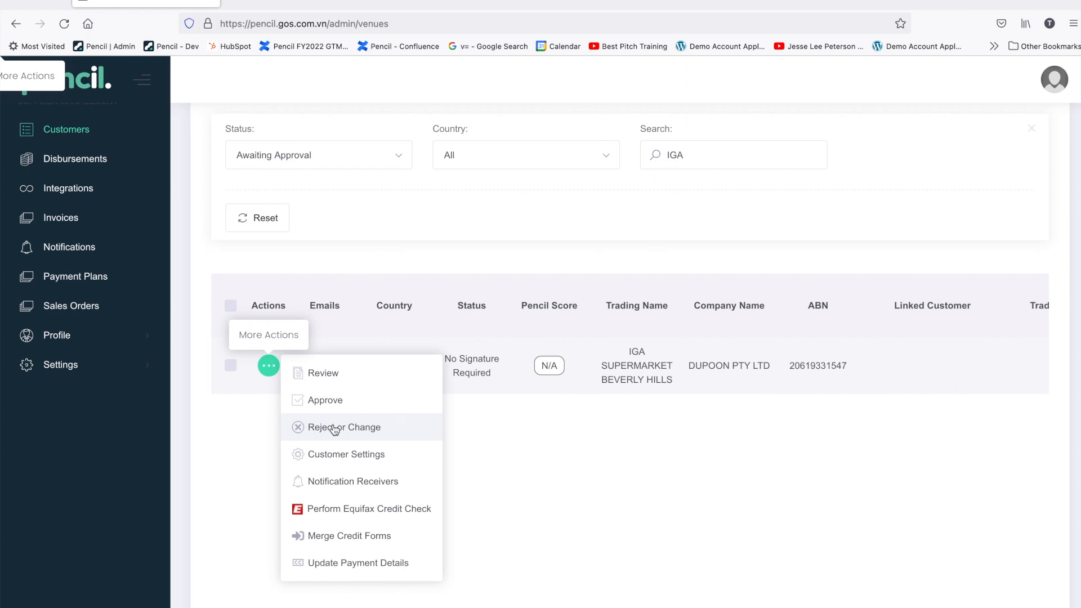
pyautogui.click(333, 403)
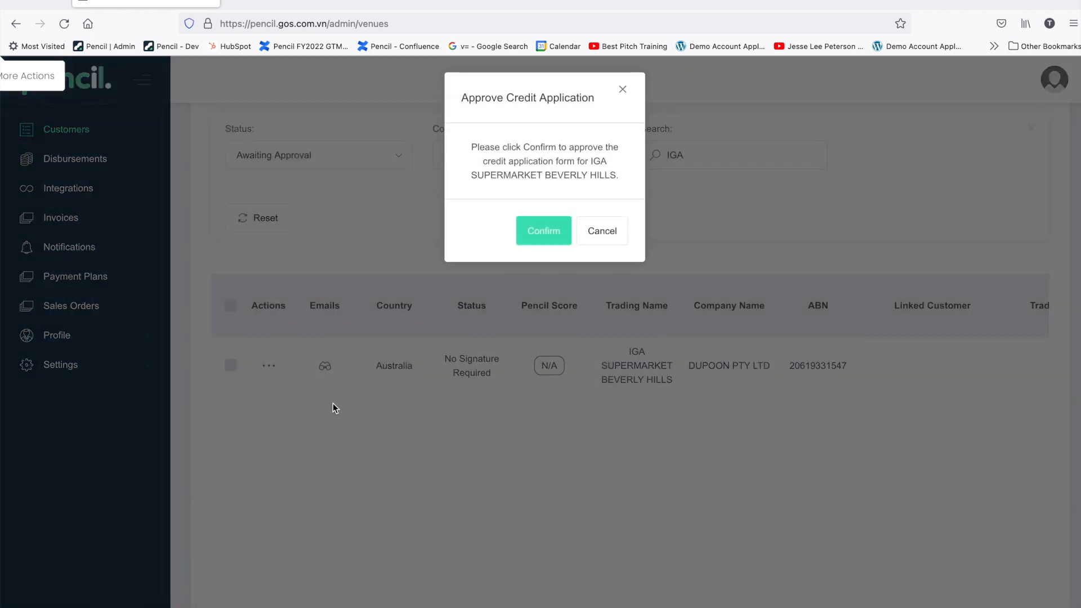
pyautogui.click(548, 233)
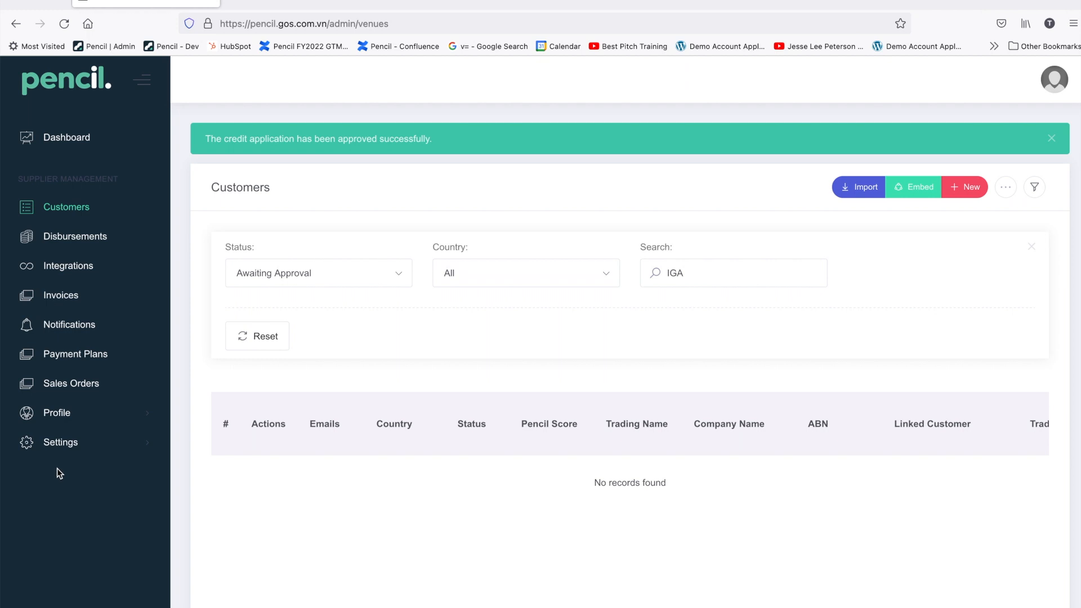
# Step: Go to Settings > Invoices & Collections
pyautogui.click(61, 445)
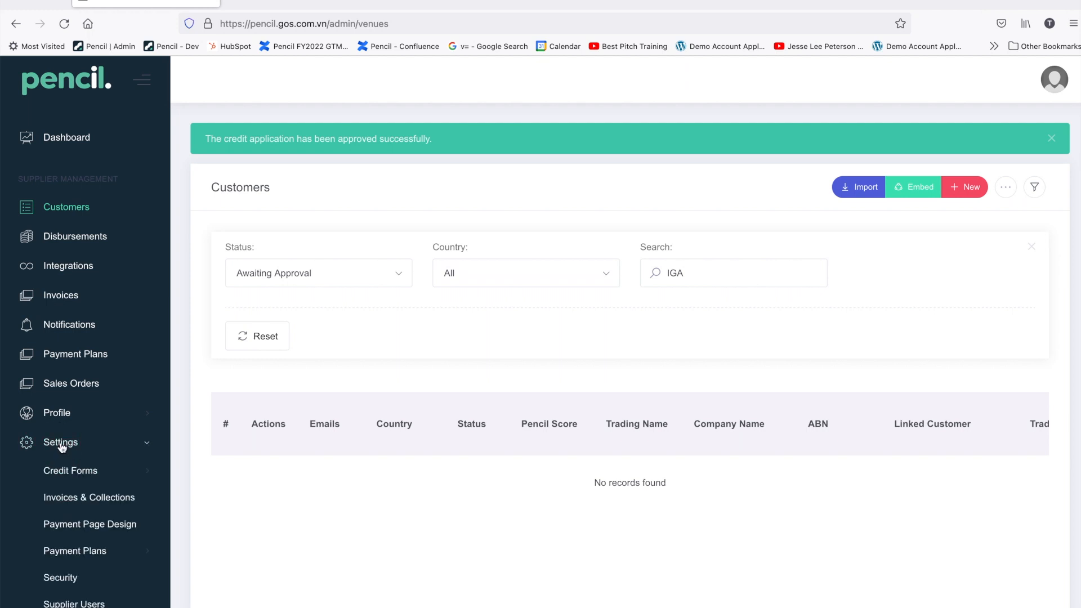
pyautogui.click(70, 499)
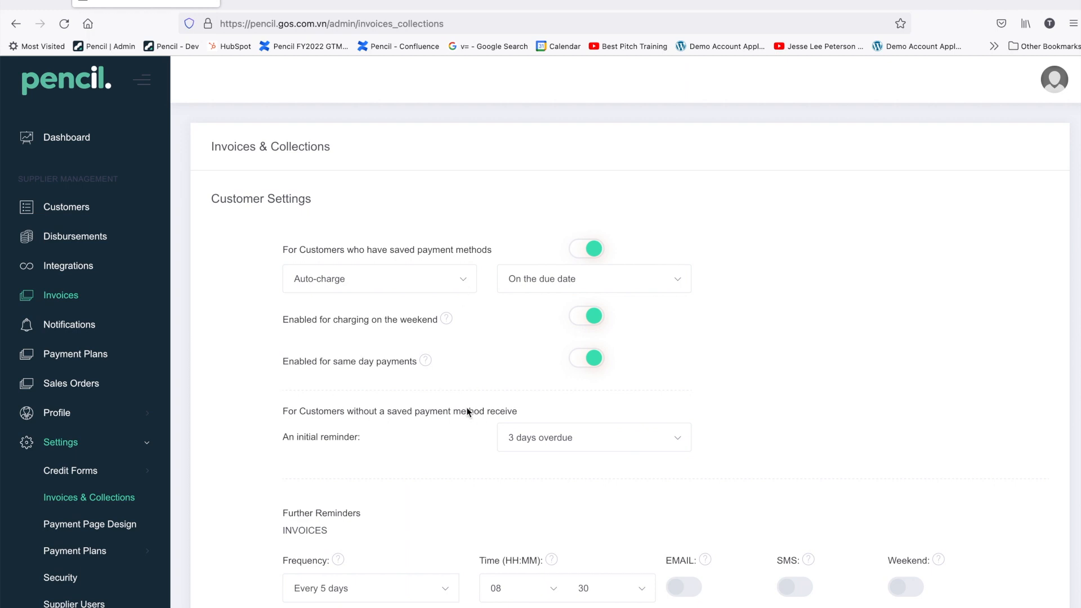
# Step: Set credit card fees to Split Transaction Fee, changing the supplier's share from 45 to 50
pyautogui.scroll(-2, 445, 371)
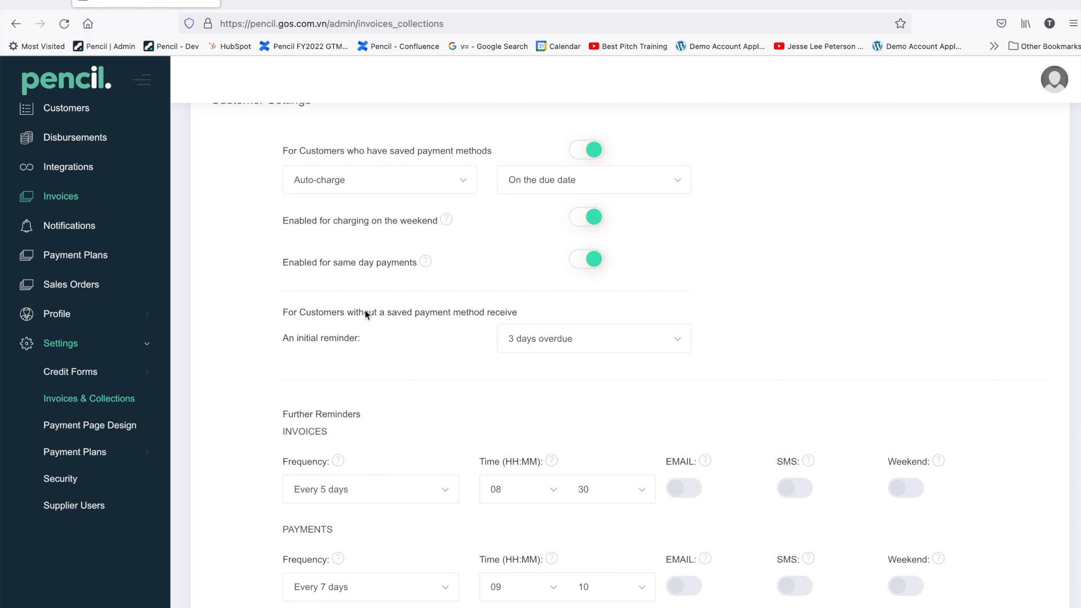
pyautogui.scroll(-2, 376, 344)
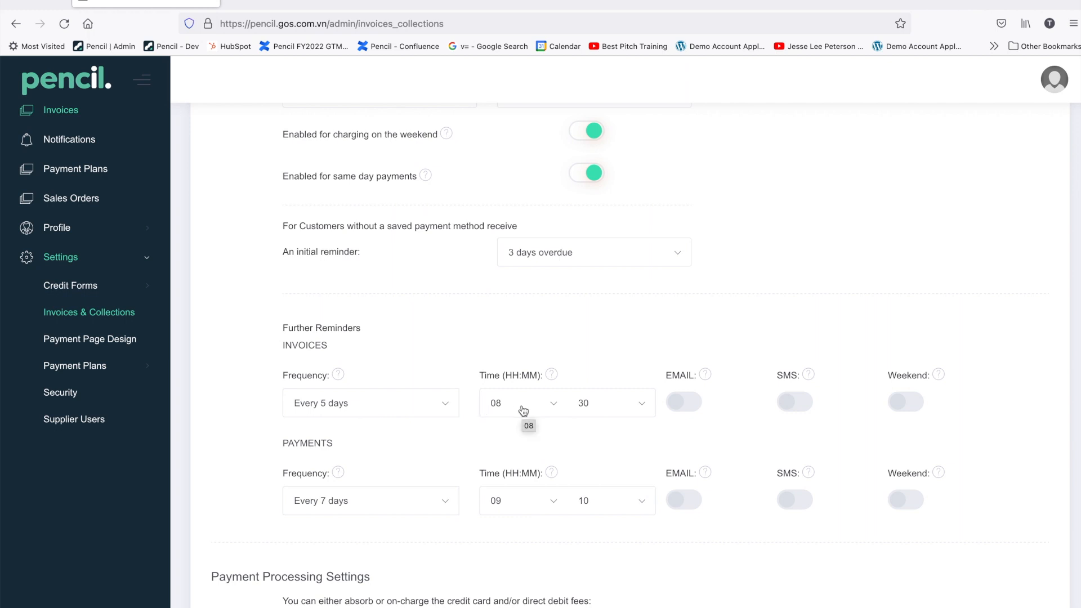
pyautogui.scroll(-5, 571, 397)
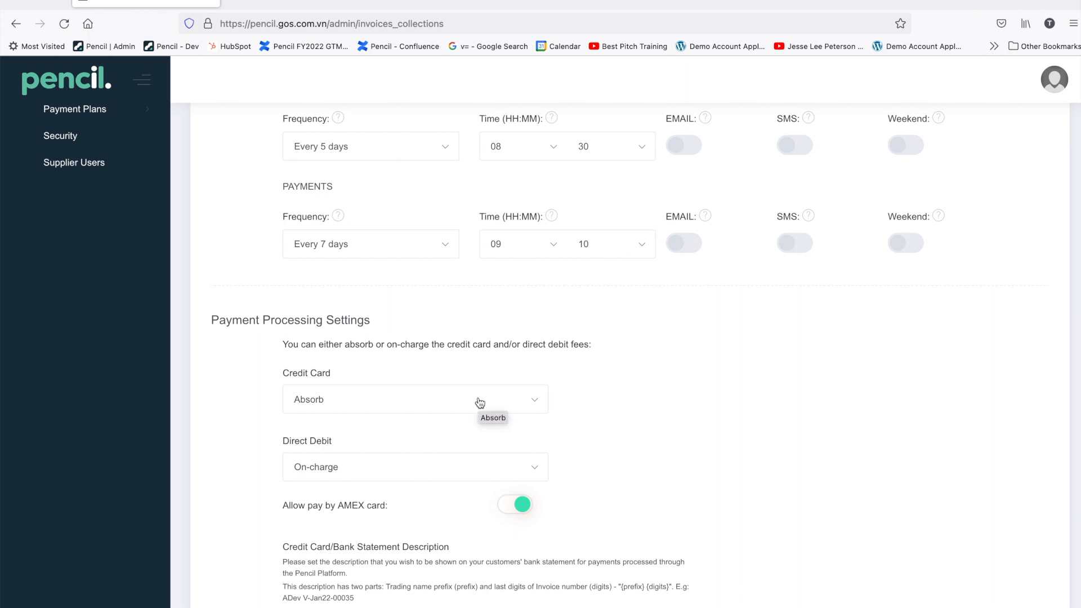
pyautogui.scroll(-1, 479, 402)
pyautogui.click(456, 362)
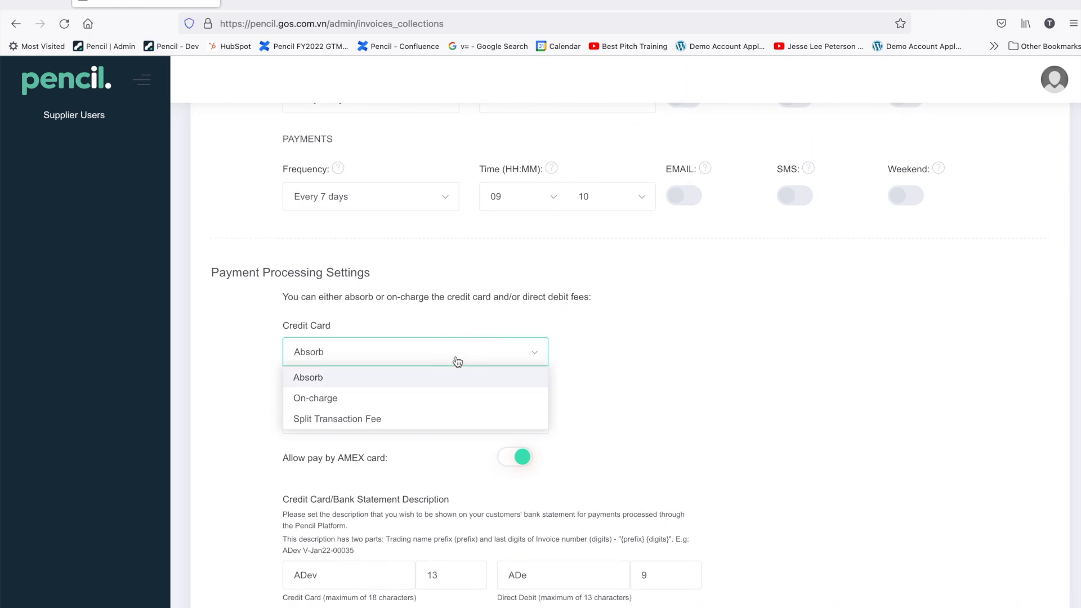
pyautogui.click(353, 418)
pyautogui.click(585, 353)
pyautogui.press('BackSpace')
pyautogui.press('BackSpace')
pyautogui.write('50')
pyautogui.click(630, 353)
pyautogui.scroll(-2, 542, 402)
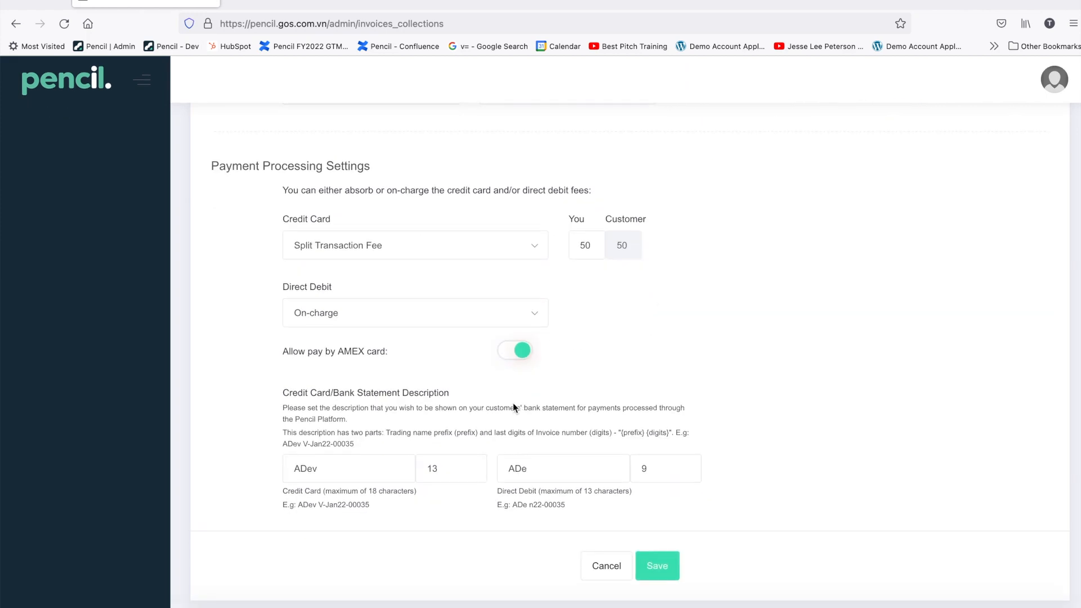
pyautogui.scroll(12, 506, 402)
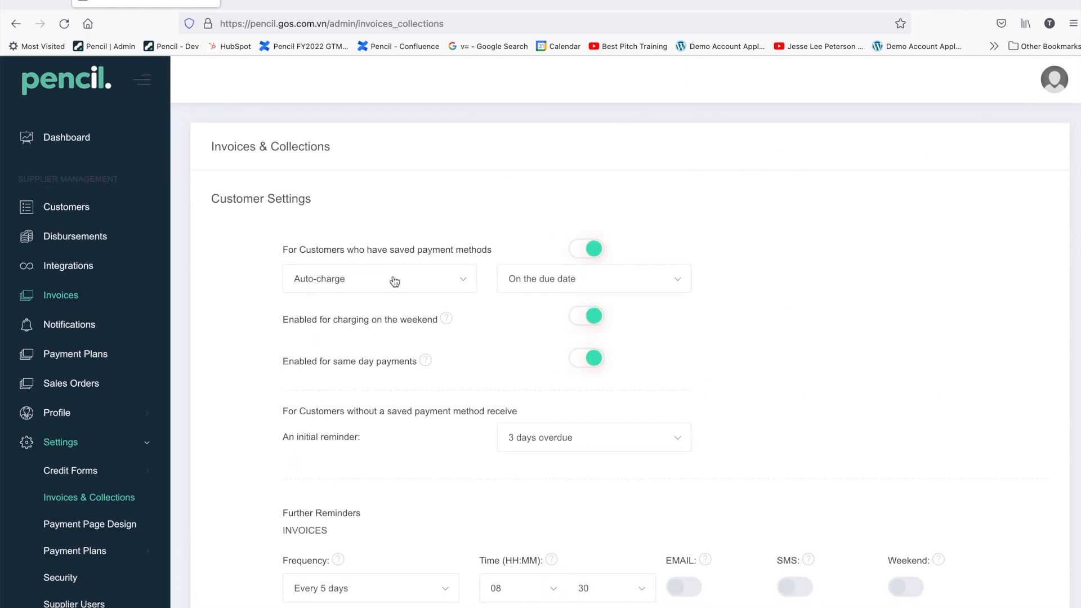